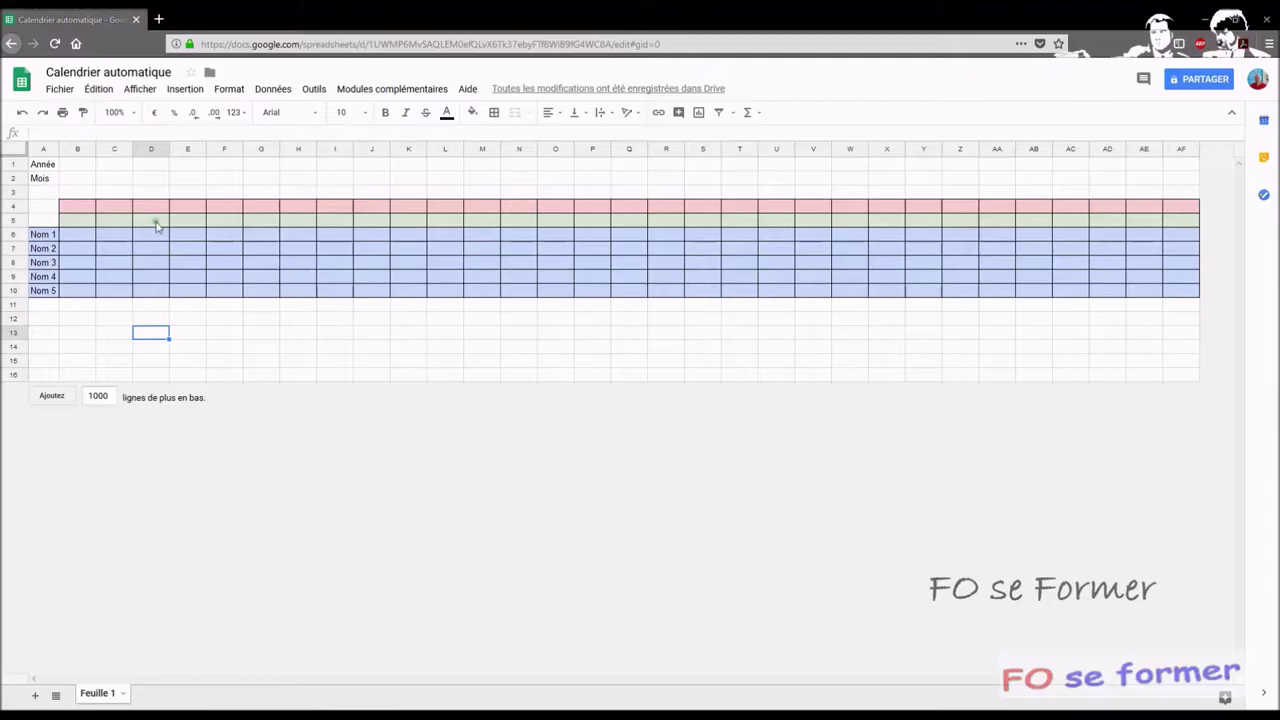
- Enter year 2018 in B1 and month 11 in B2
left_click(66, 166)
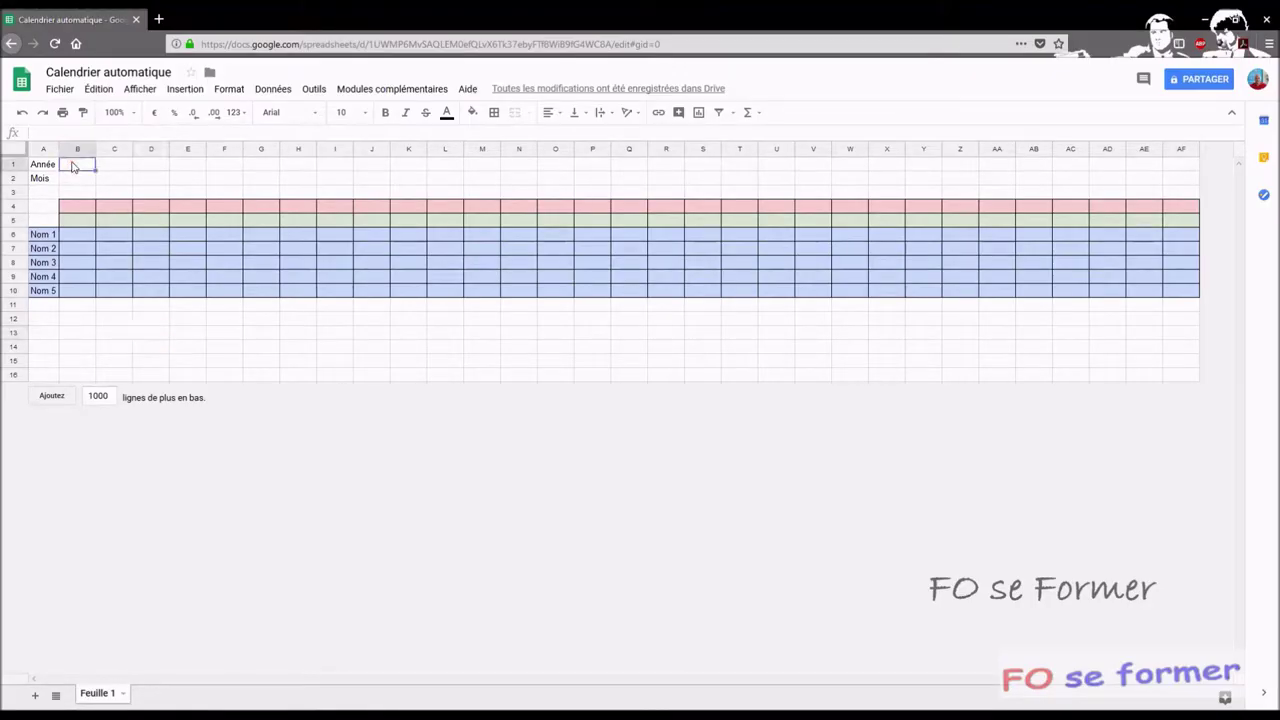
type("2018")
key("Return")
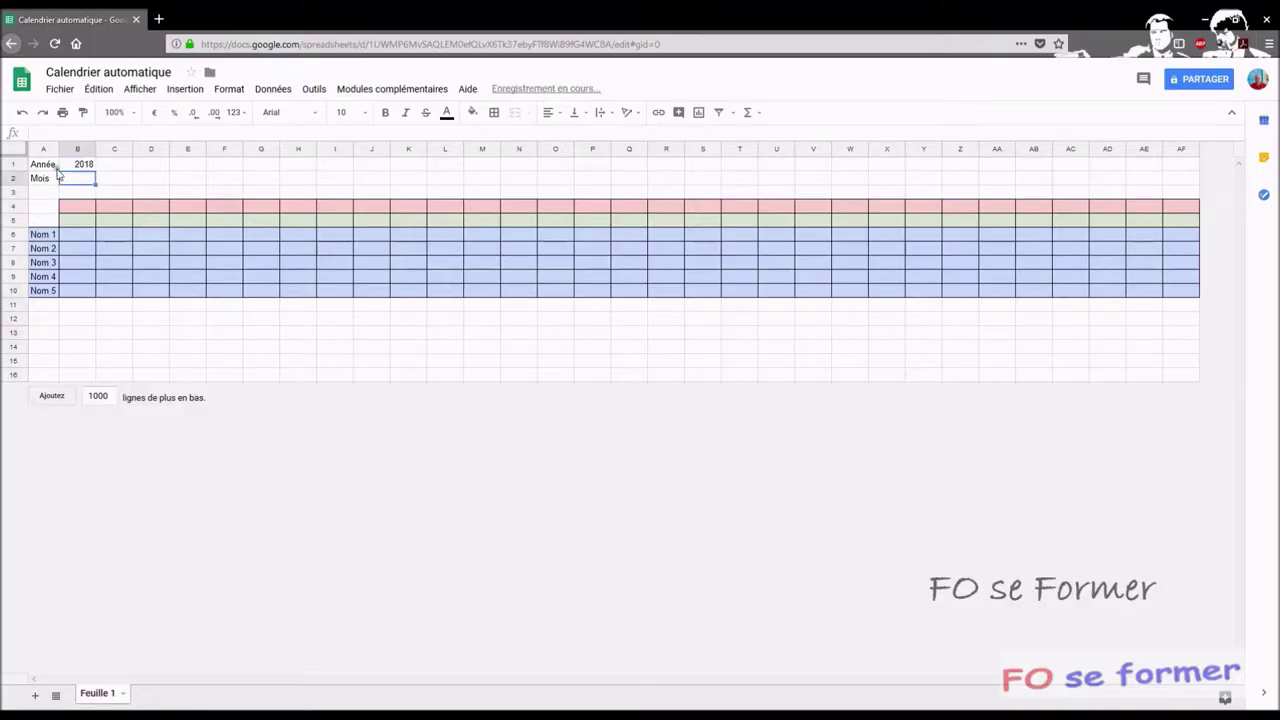
type("11")
key("Return")
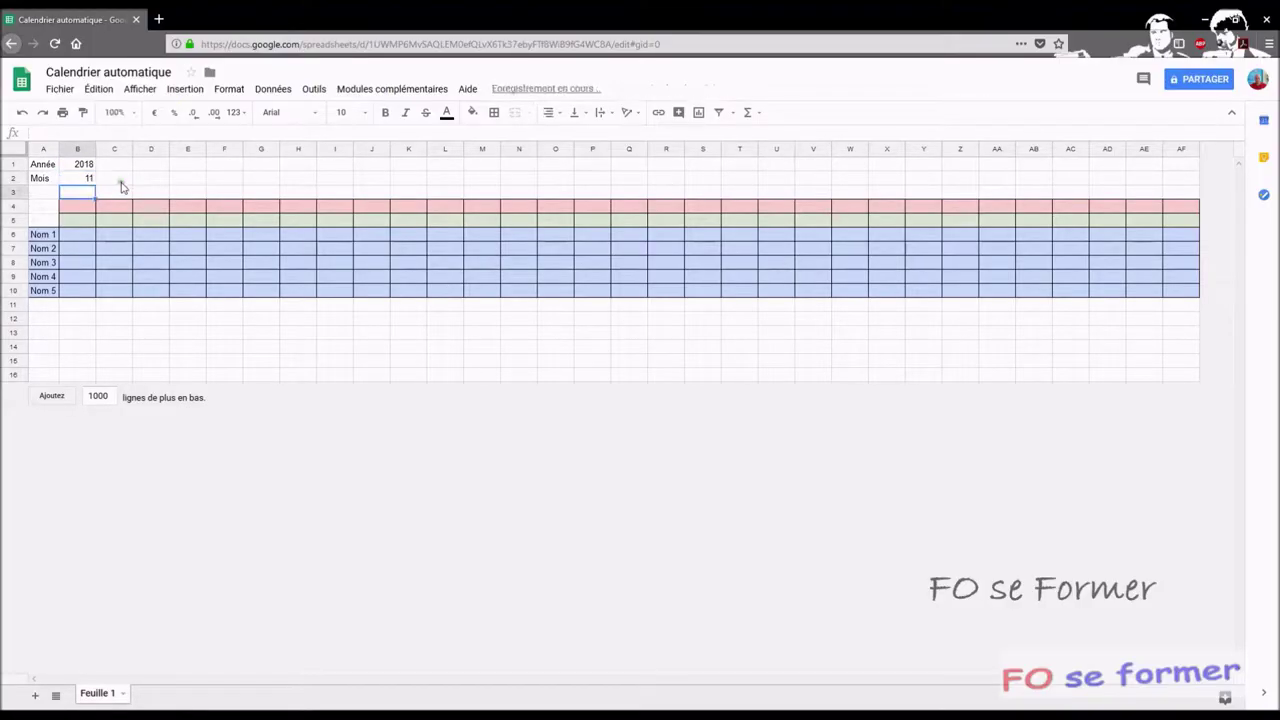
- Type 1 in B4 and 2 in C4, then extend the series to 31 at AF4
left_click(77, 213)
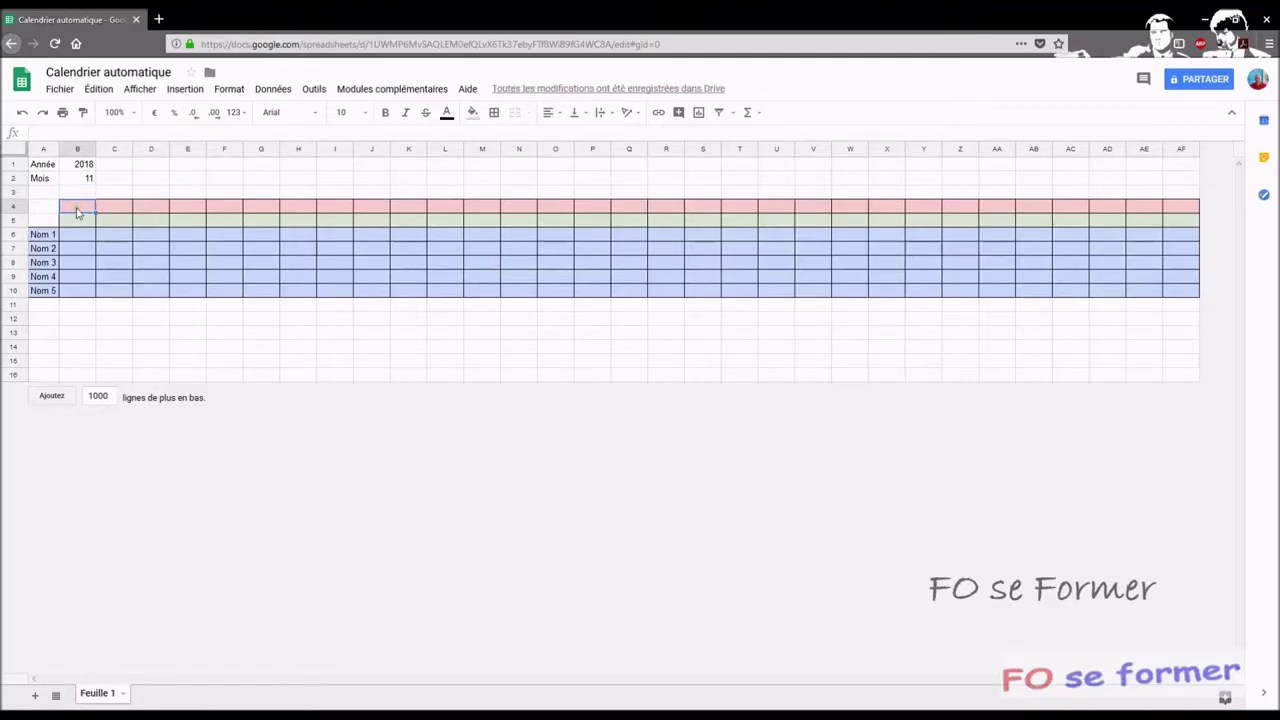
type("1")
key("Tab")
type("2")
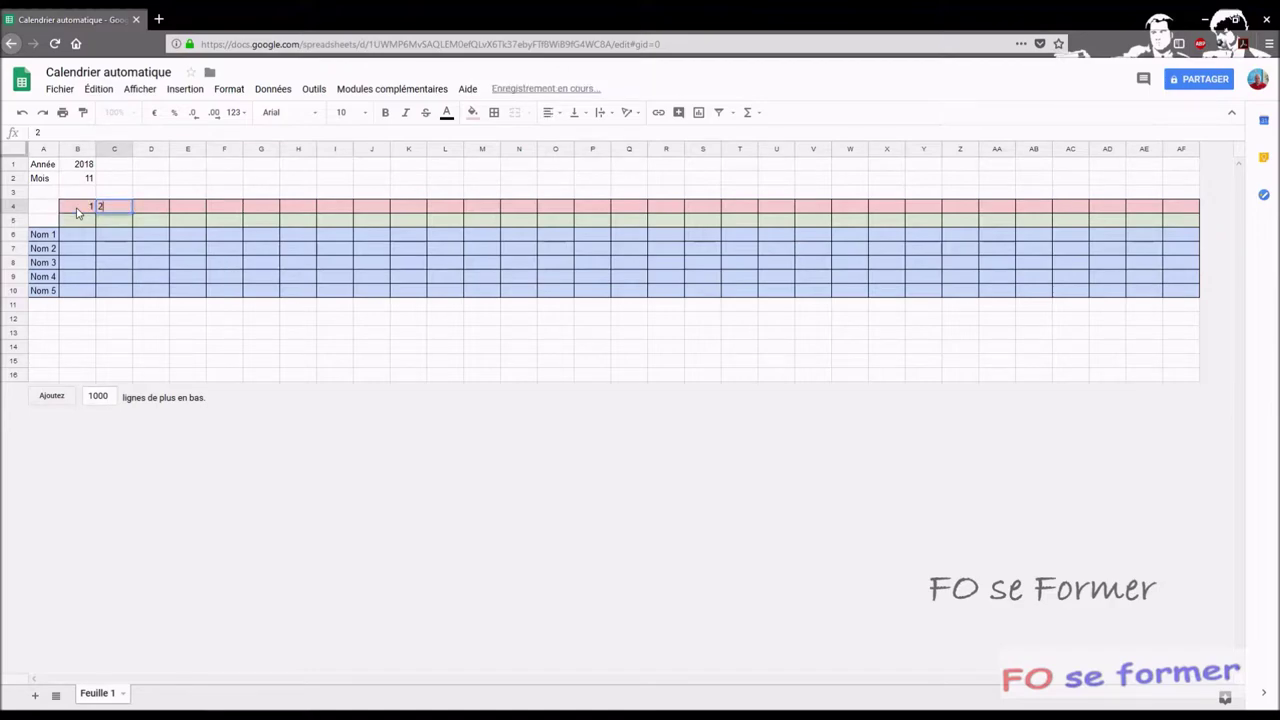
left_click(77, 211)
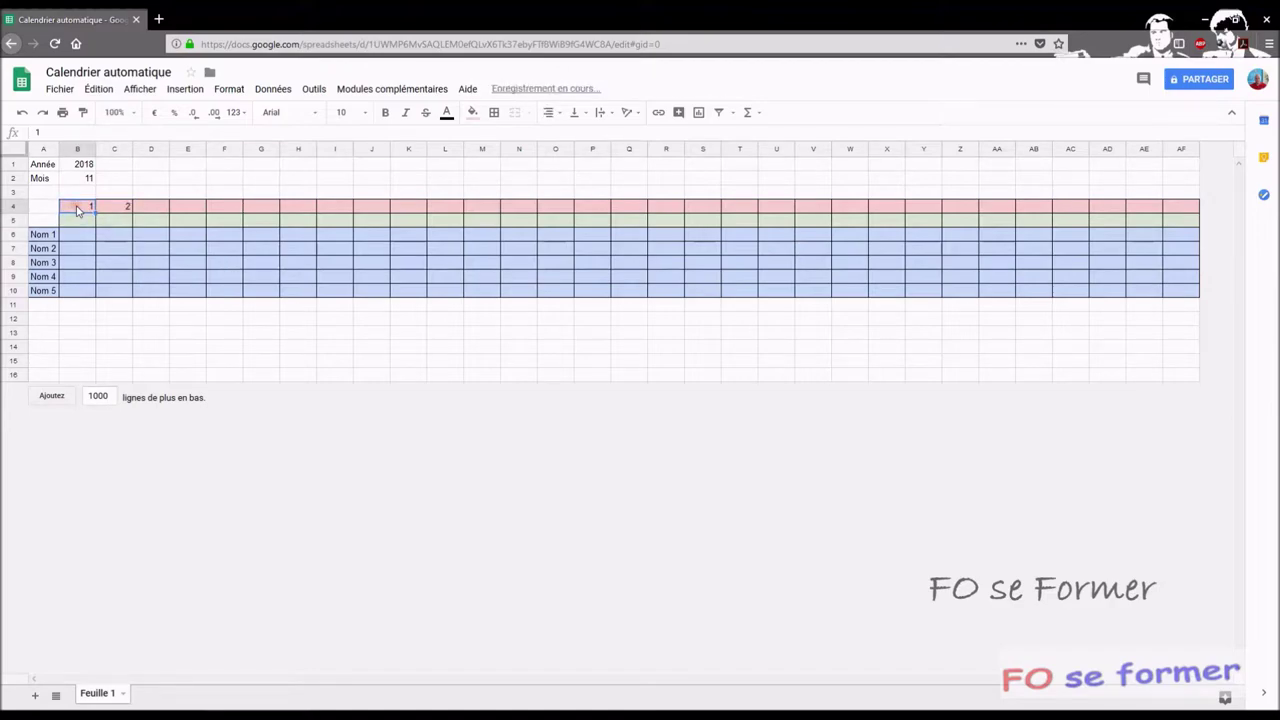
left_click_drag(77, 211, 1185, 210)
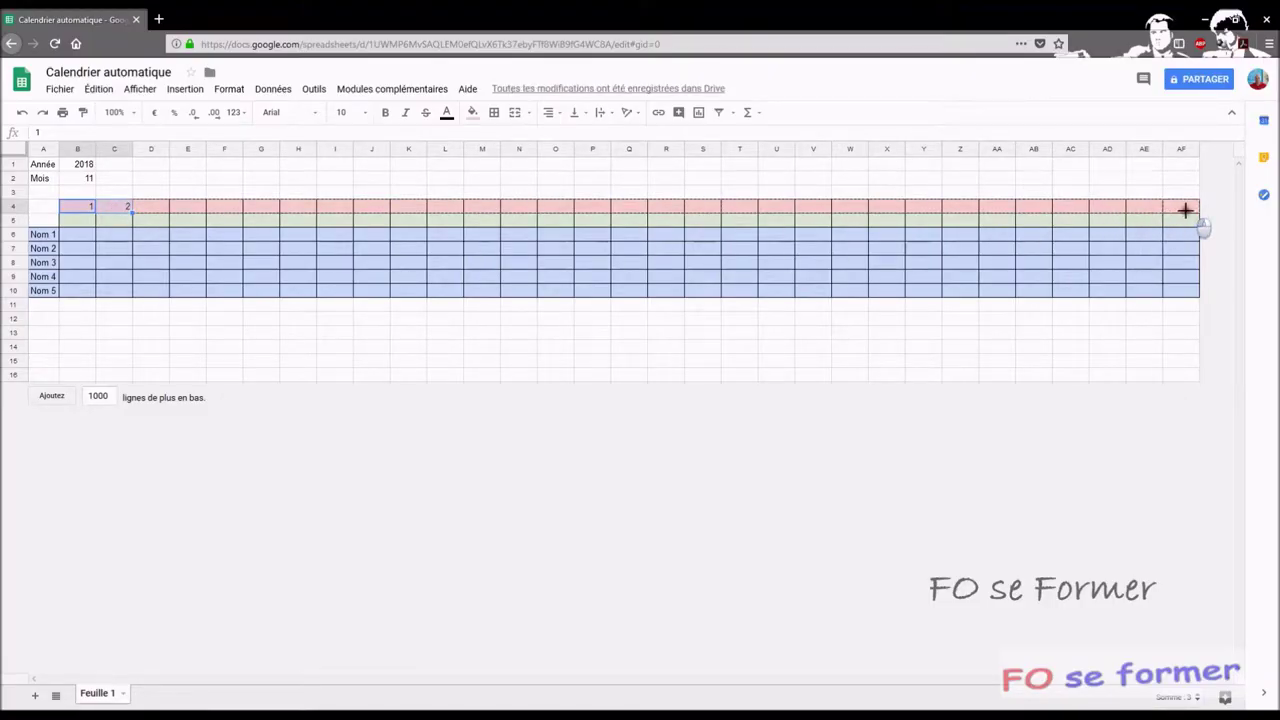
left_click_drag(1185, 210, 1182, 212)
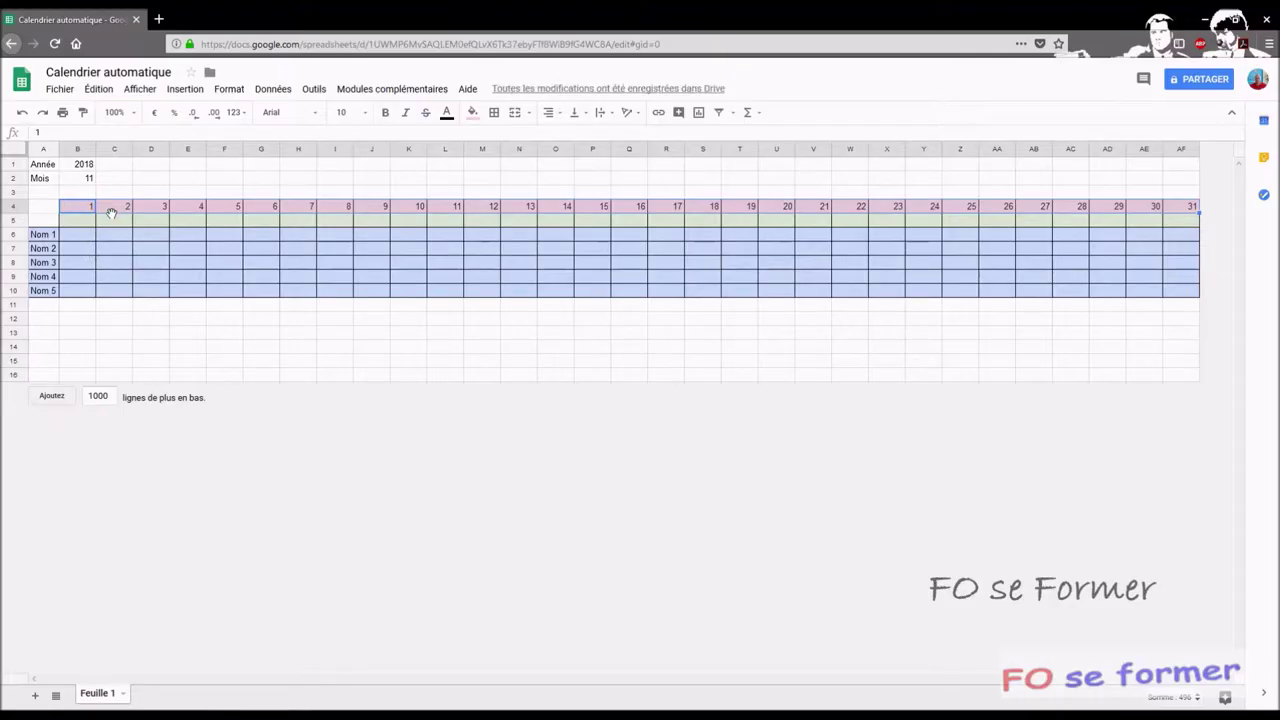
- Apply the 00 number format to B4:AF4 so days display as 01–31
left_click(229, 89)
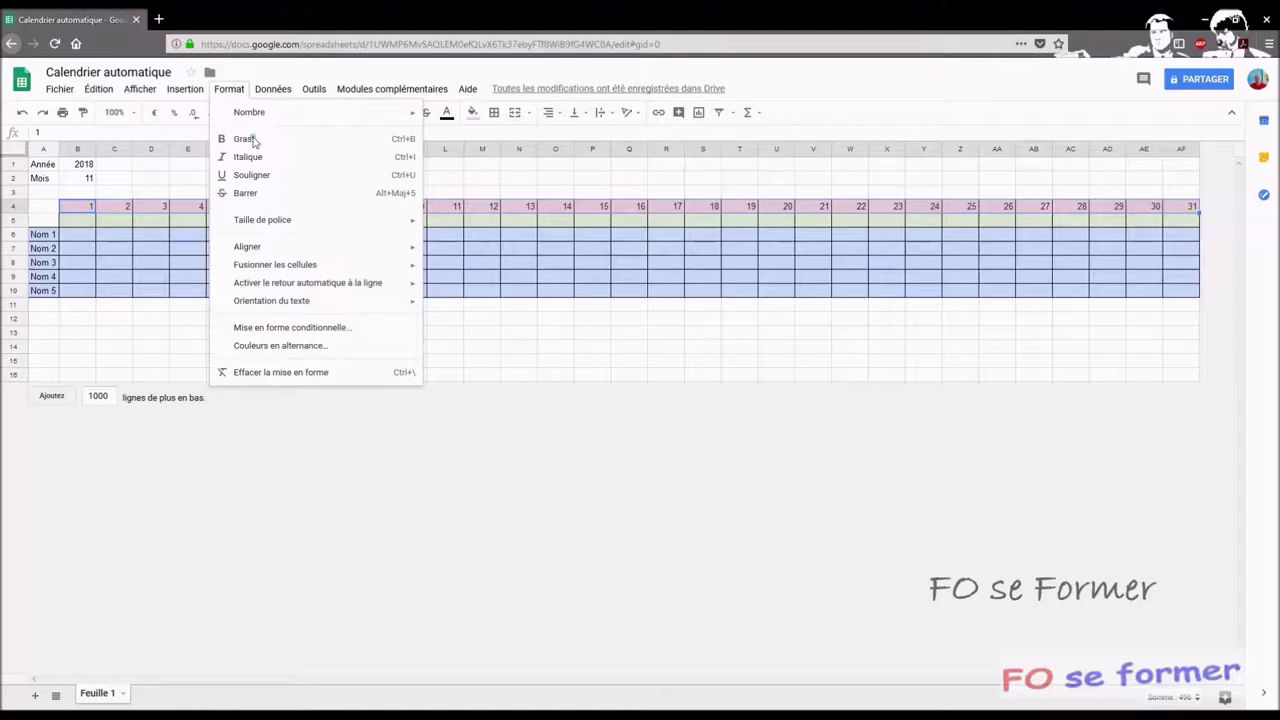
mouse_move(305, 222)
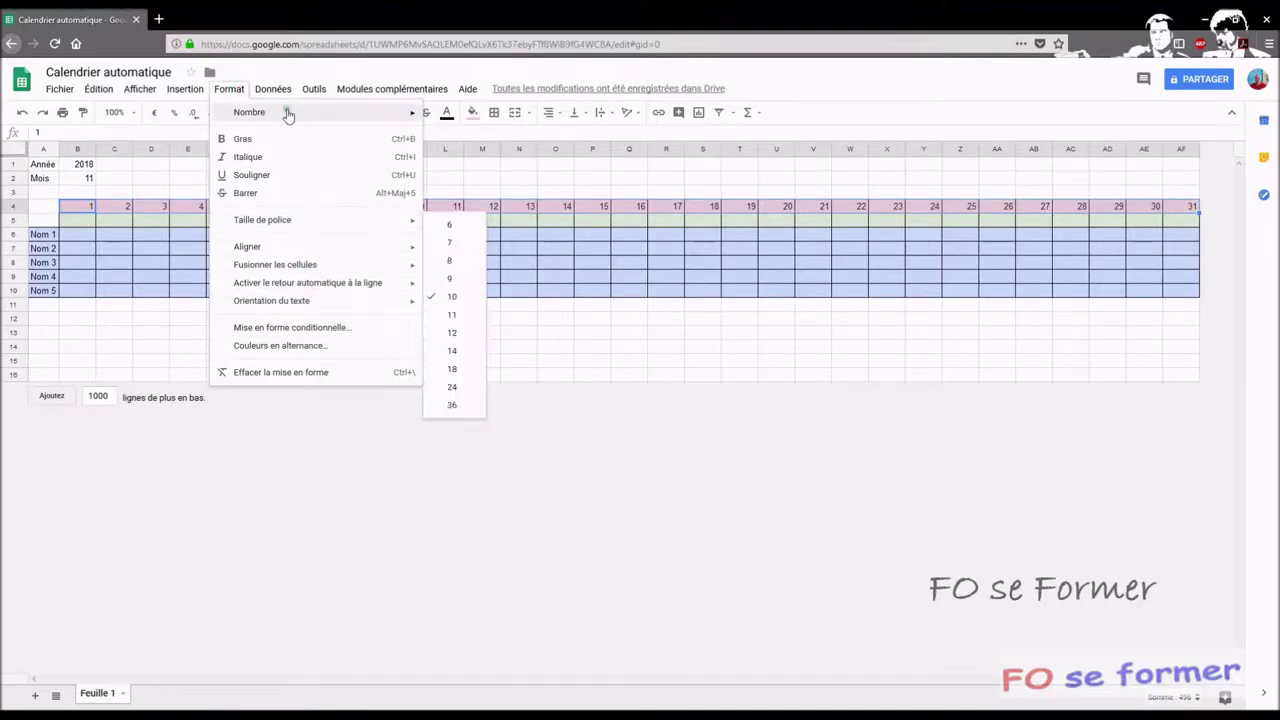
mouse_move(288, 114)
mouse_move(500, 428)
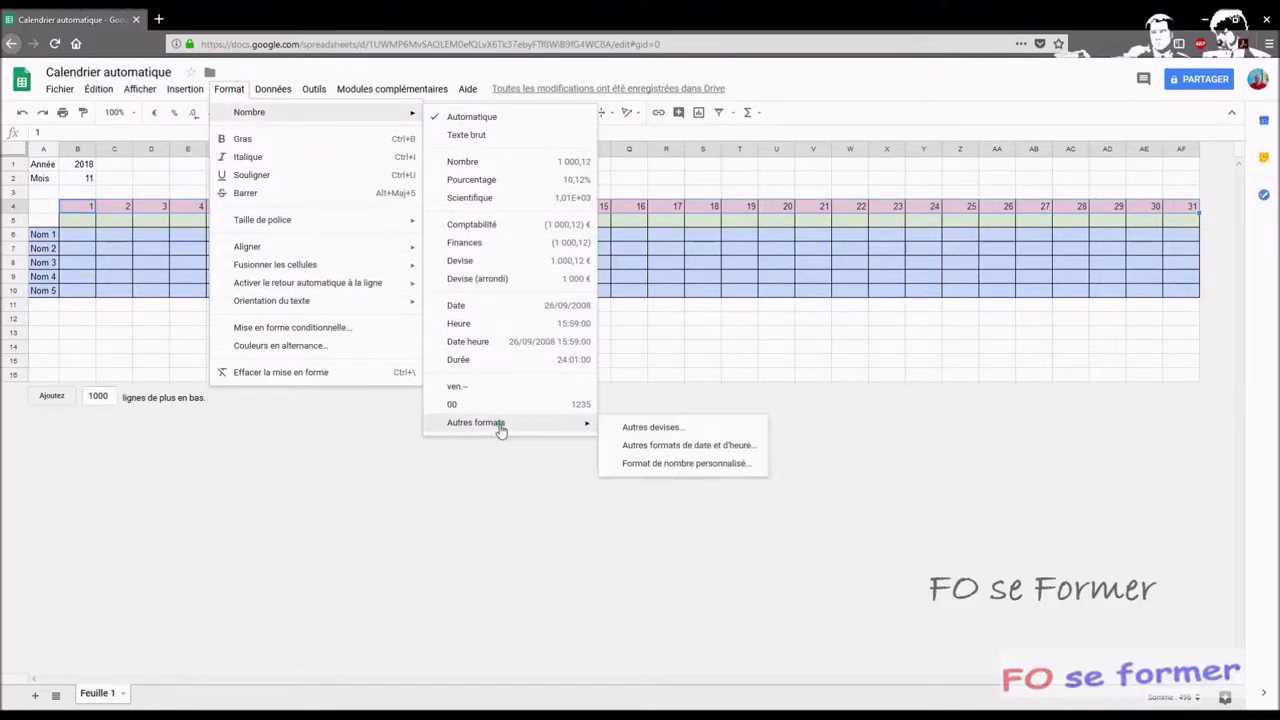
left_click(507, 410)
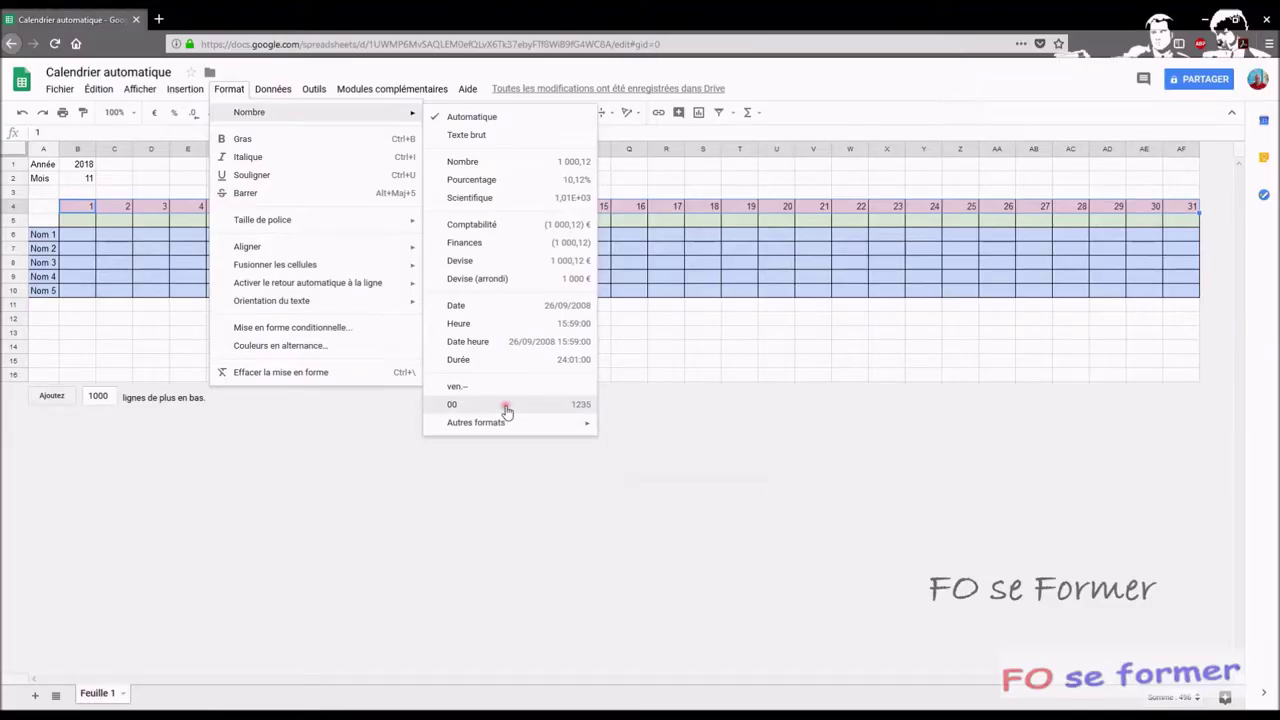
left_click(507, 410)
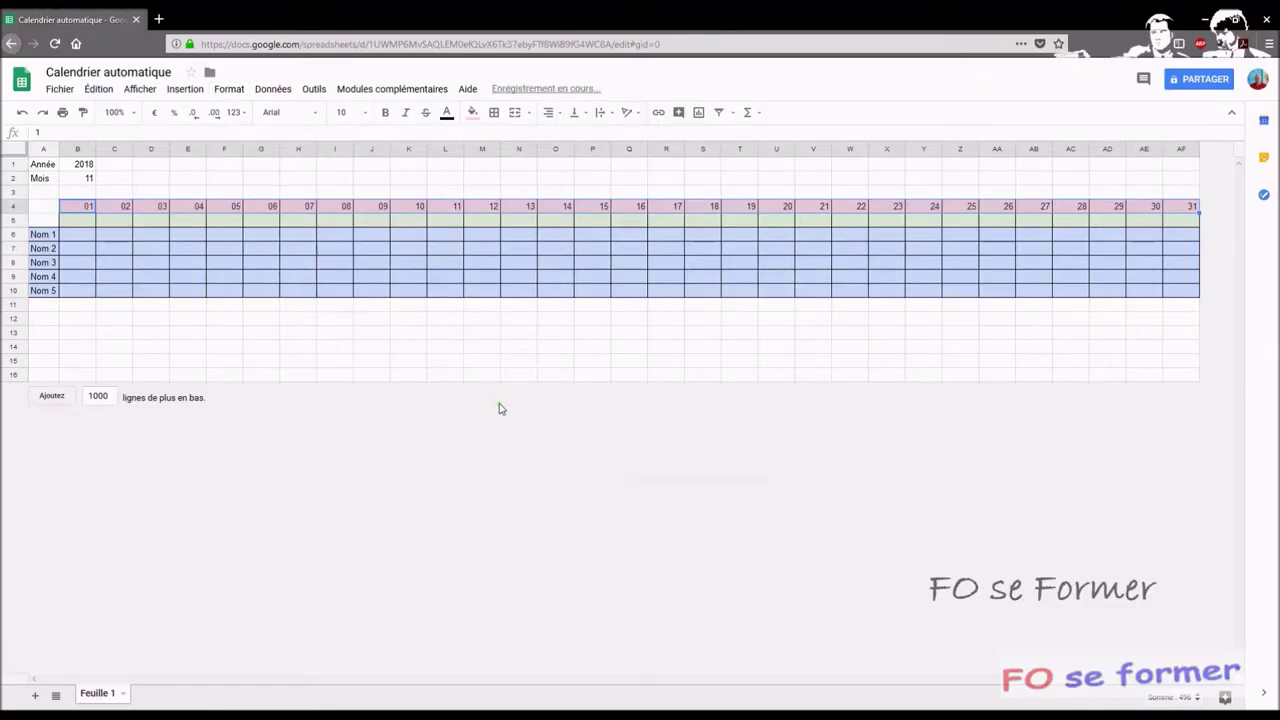
left_click(66, 218)
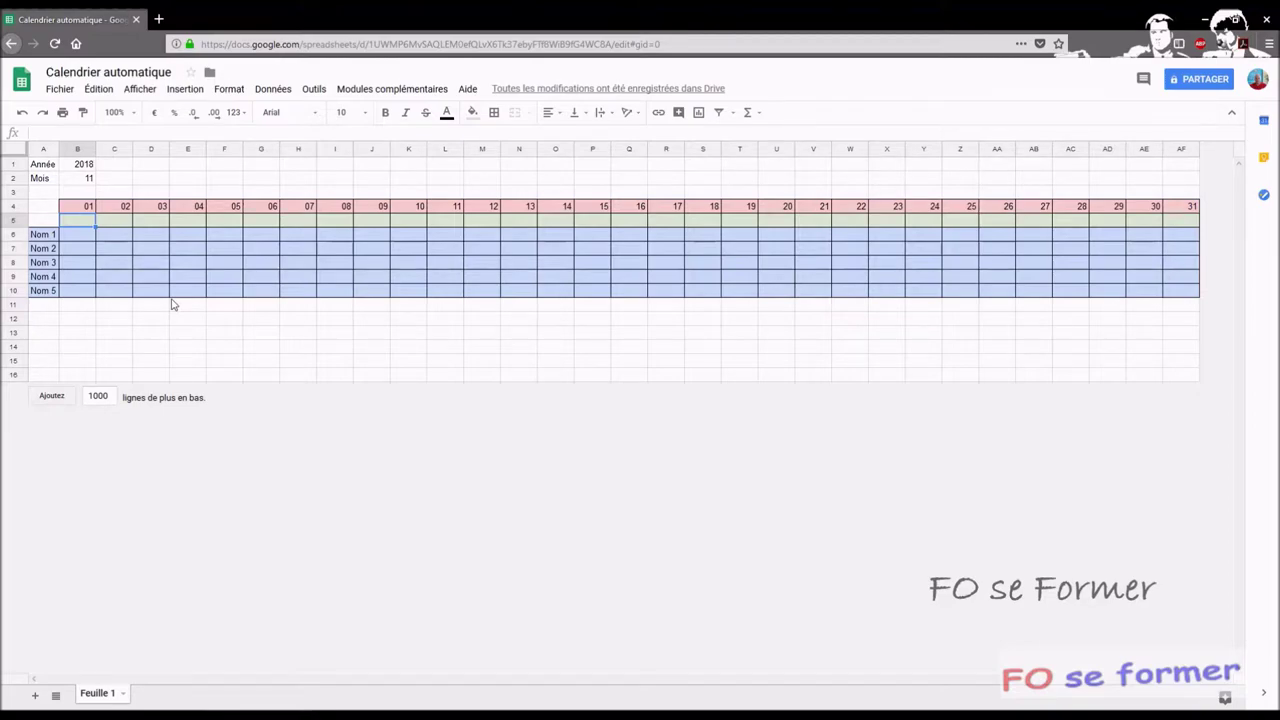
- Build =DATE(B1;B2;B4) in B5 from the year, month and day cells
type("=date")
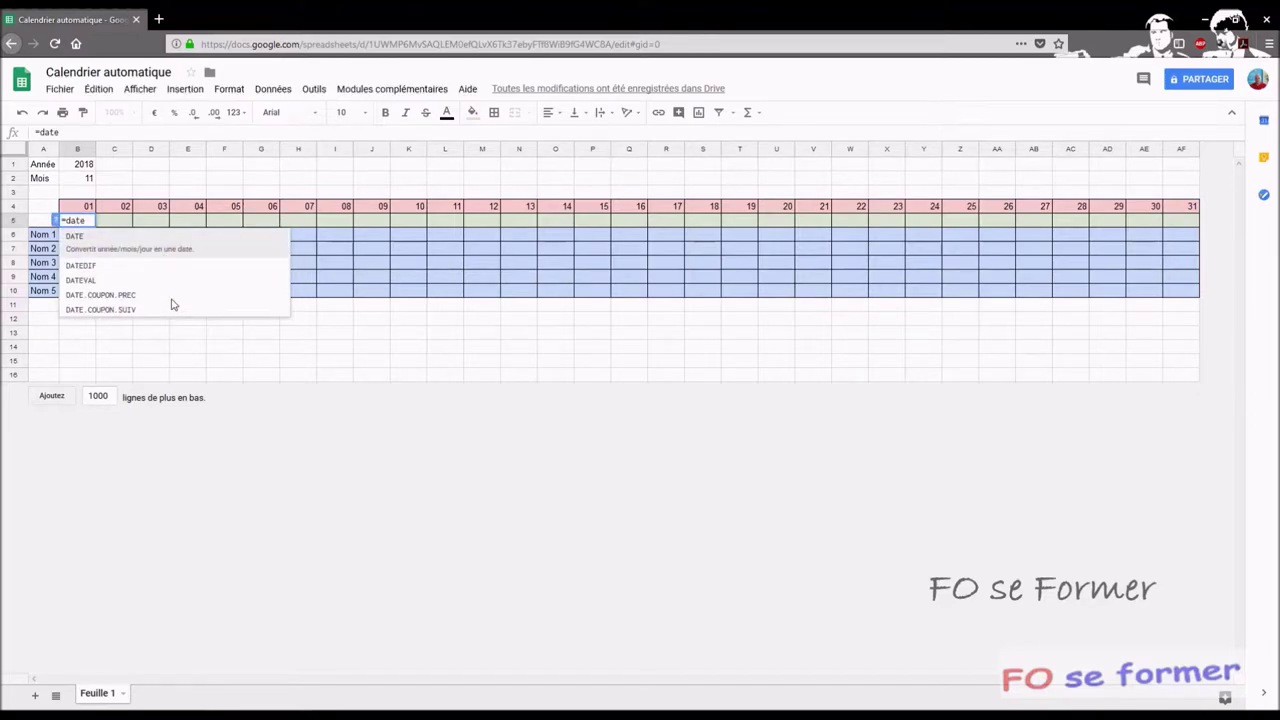
left_click(119, 238)
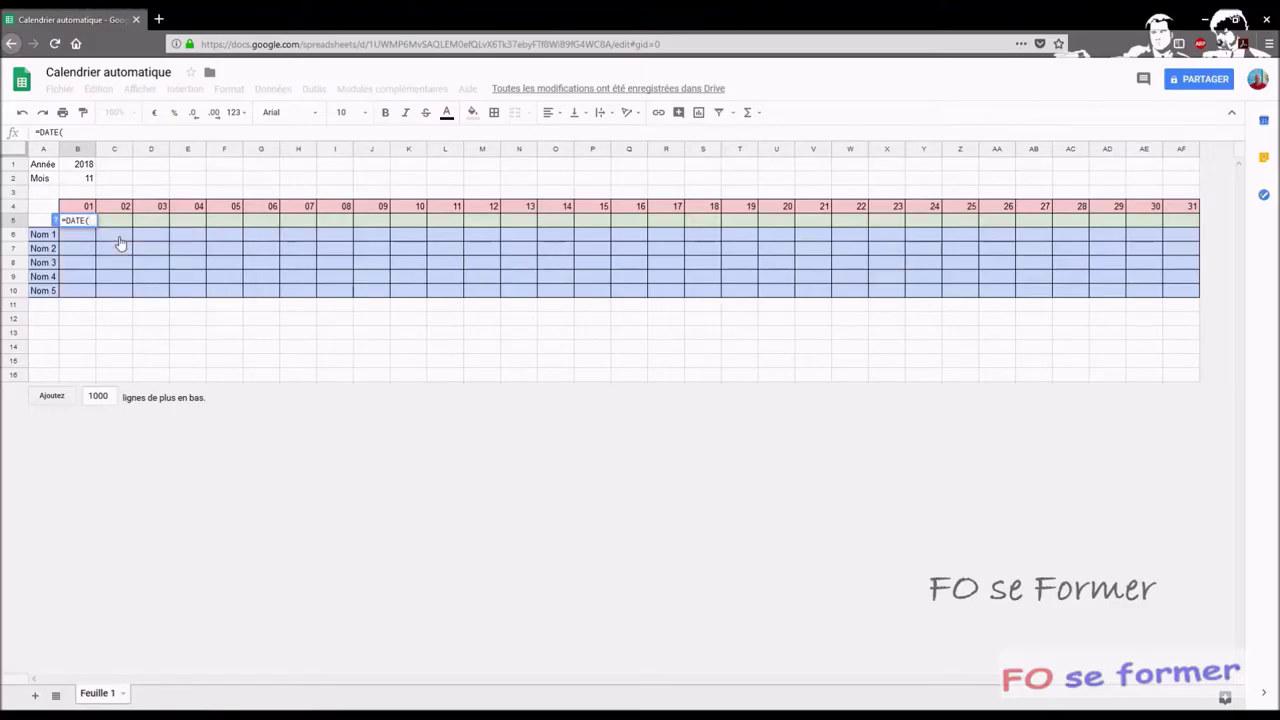
left_click(79, 168)
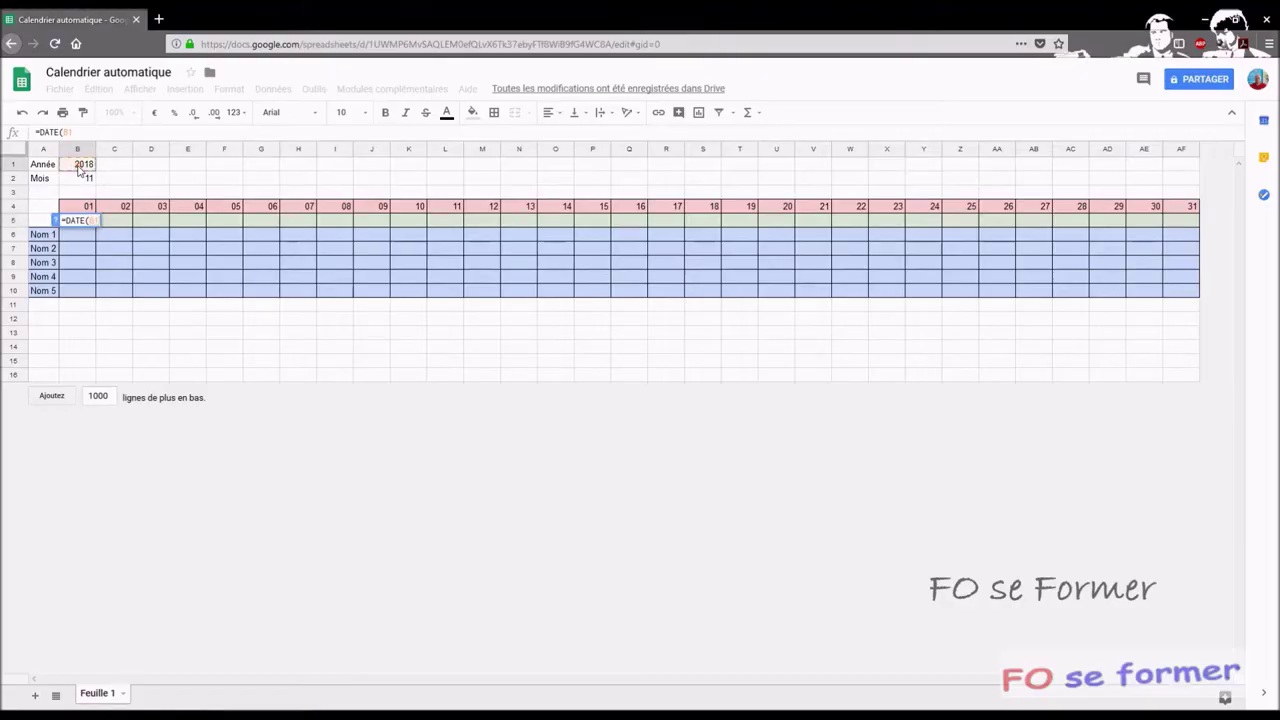
type(";")
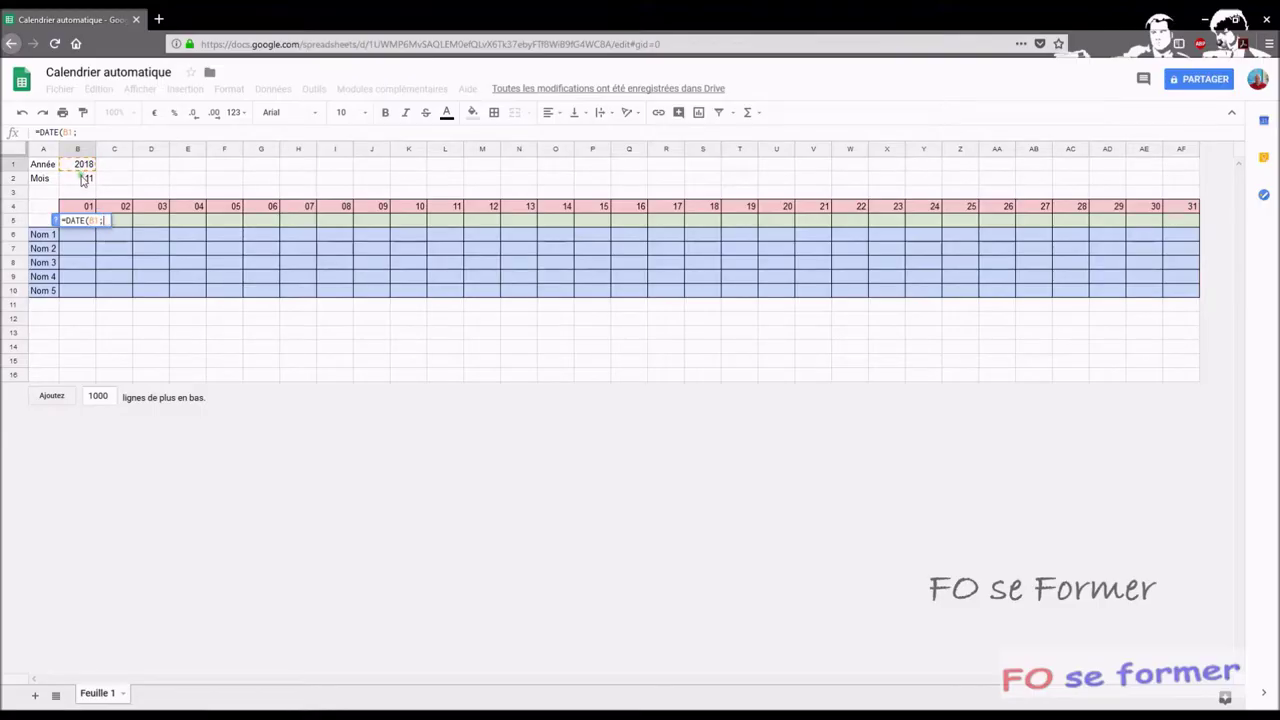
left_click(83, 181)
type(";")
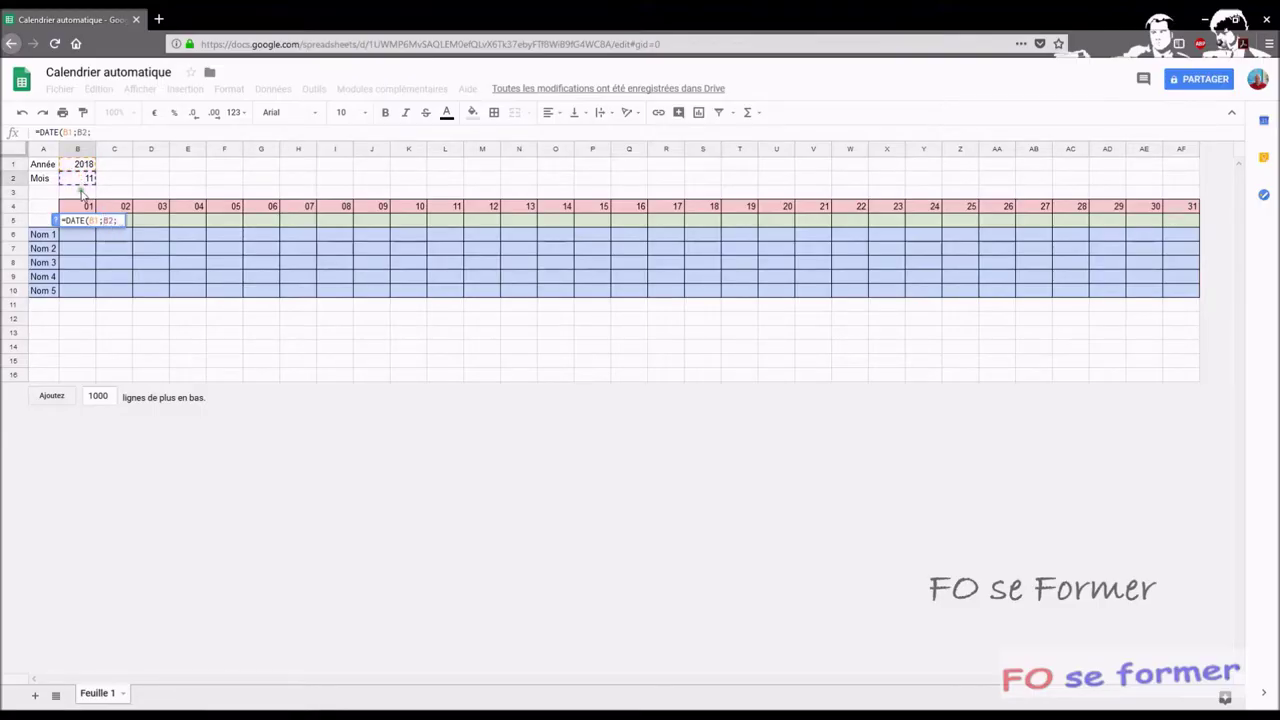
left_click(84, 207)
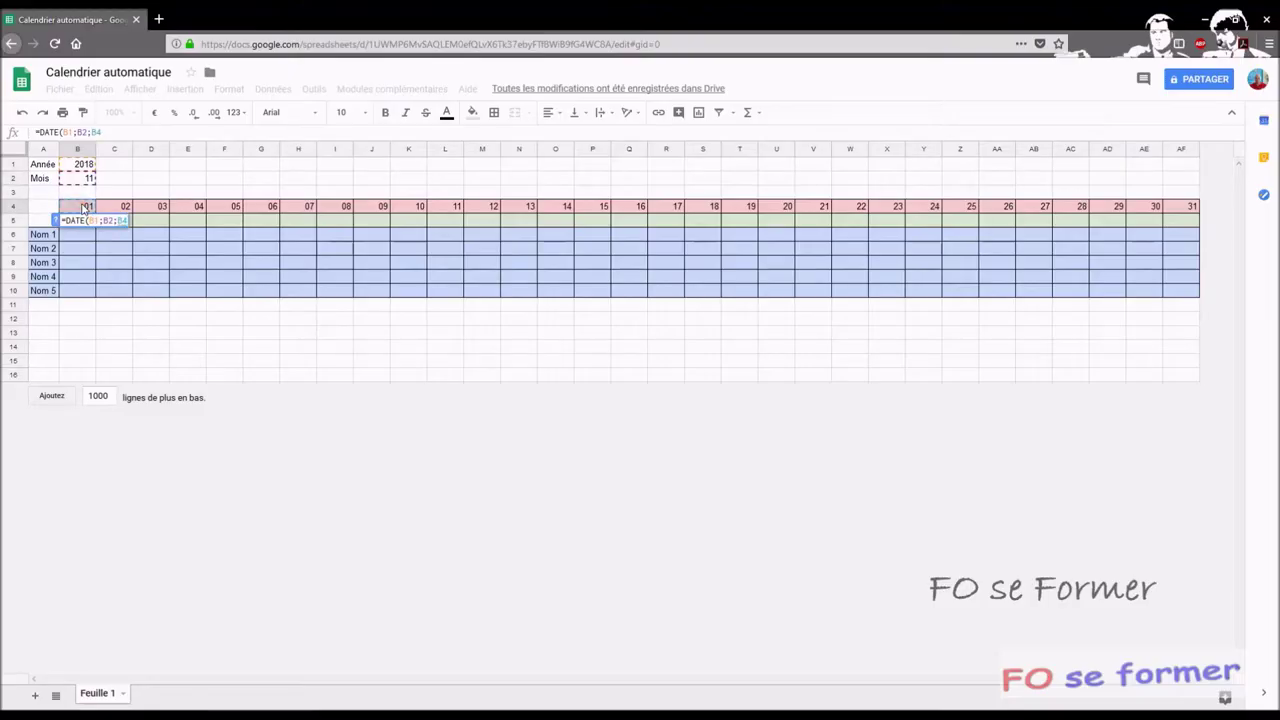
type(")")
key("Return")
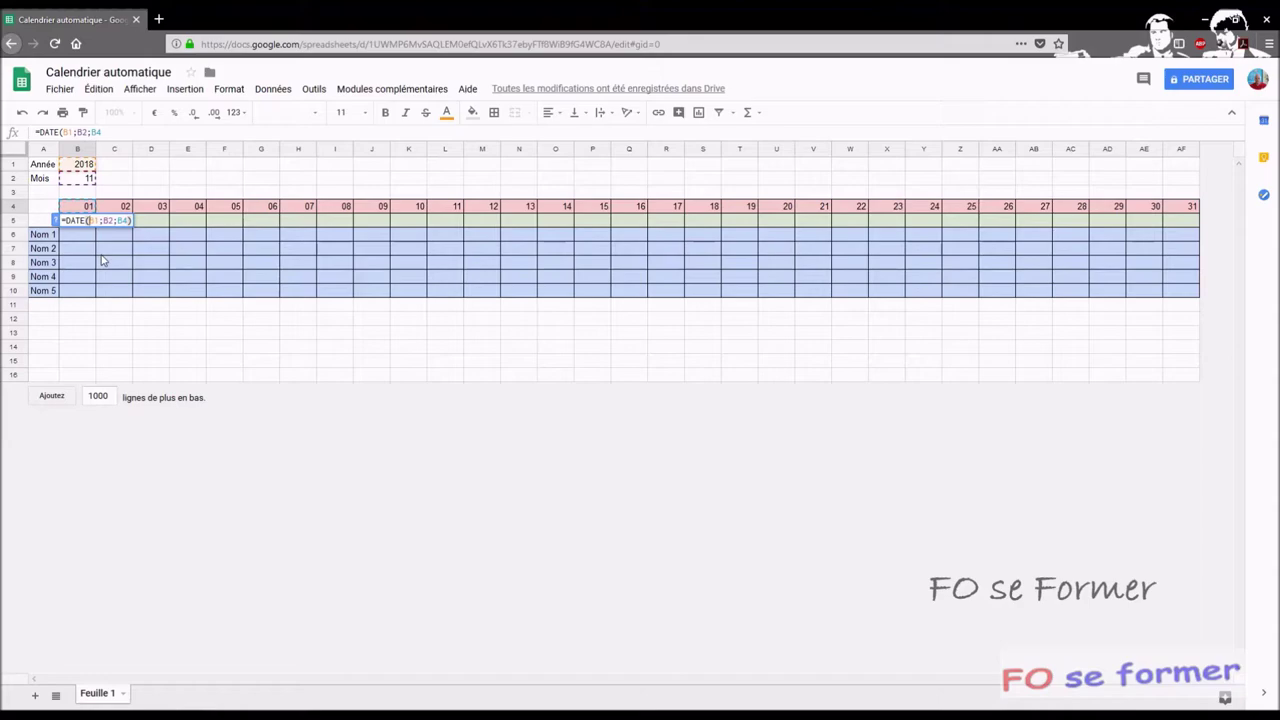
- Lock the year and month references to make =DATE($B$1;$B$2;B4)
left_click(92, 220)
type("$")
left_click(96, 220)
type("$")
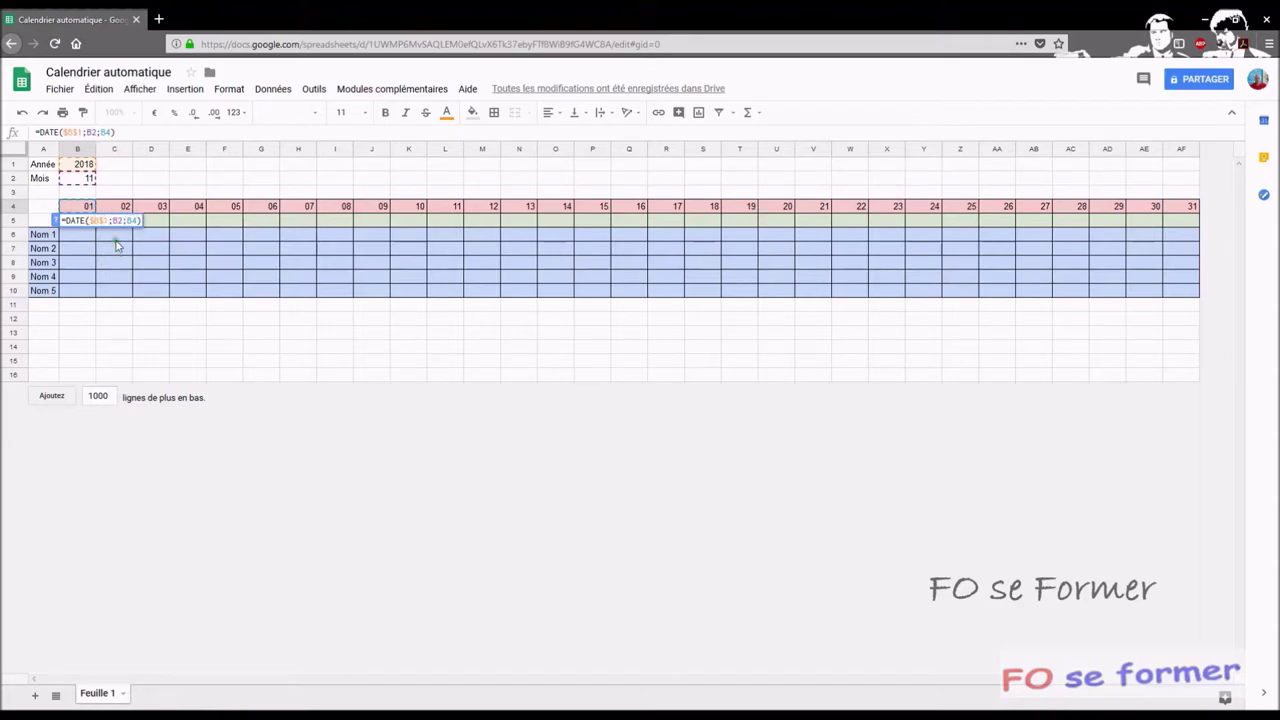
left_click(113, 221)
type("$")
left_click(121, 220)
type("$B$")
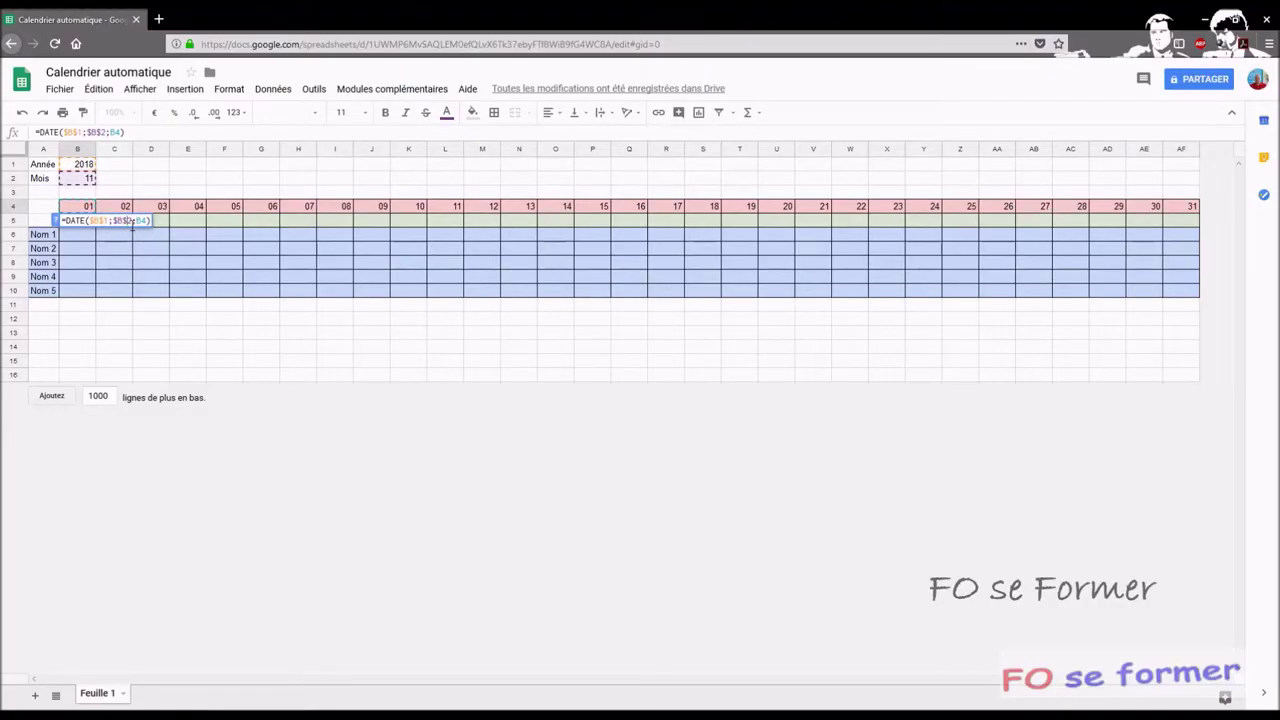
key("Return")
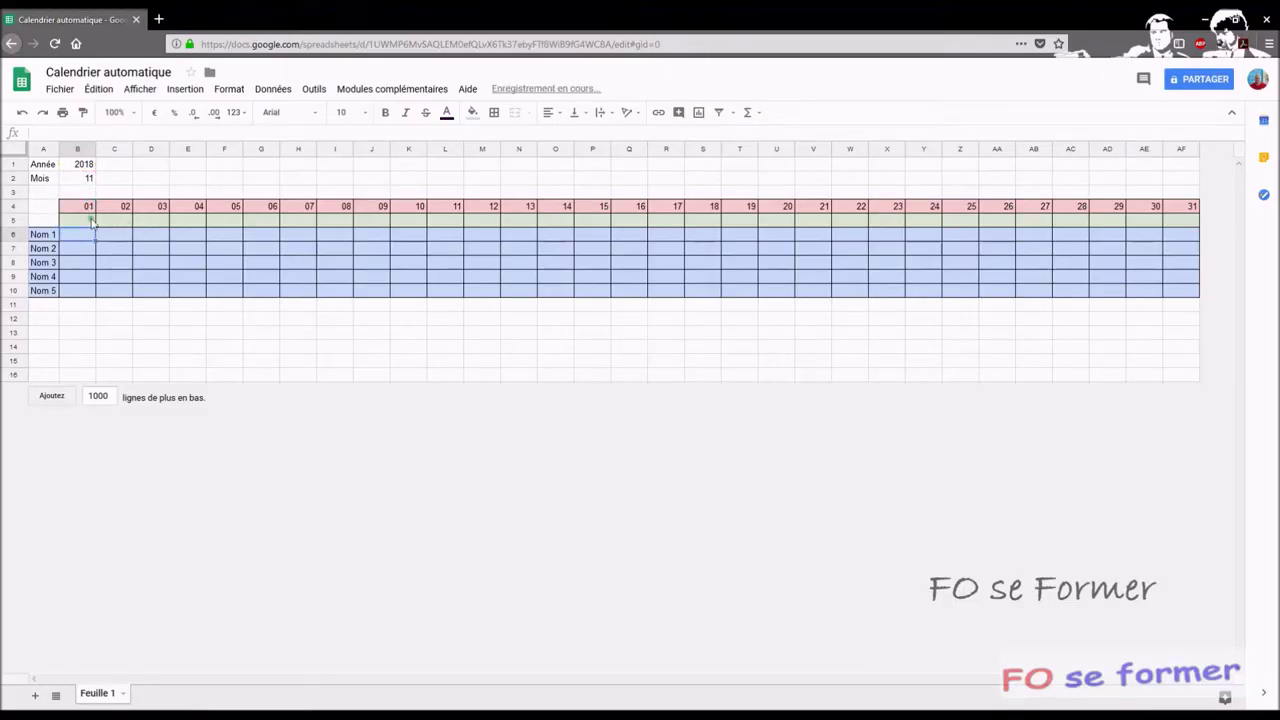
left_click(91, 220)
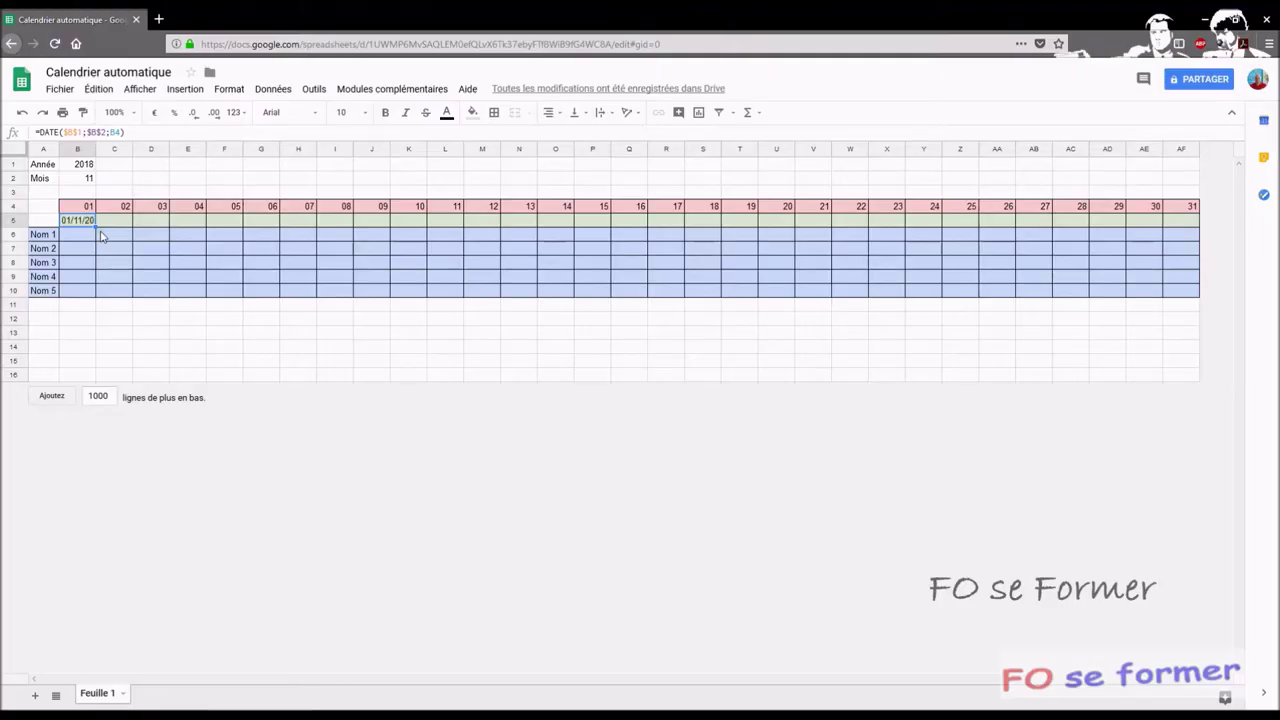
- Fill the B5 date formula right to AF5, giving dates 01/11/2018 through 01/12/2018
left_click_drag(96, 226, 1193, 228)
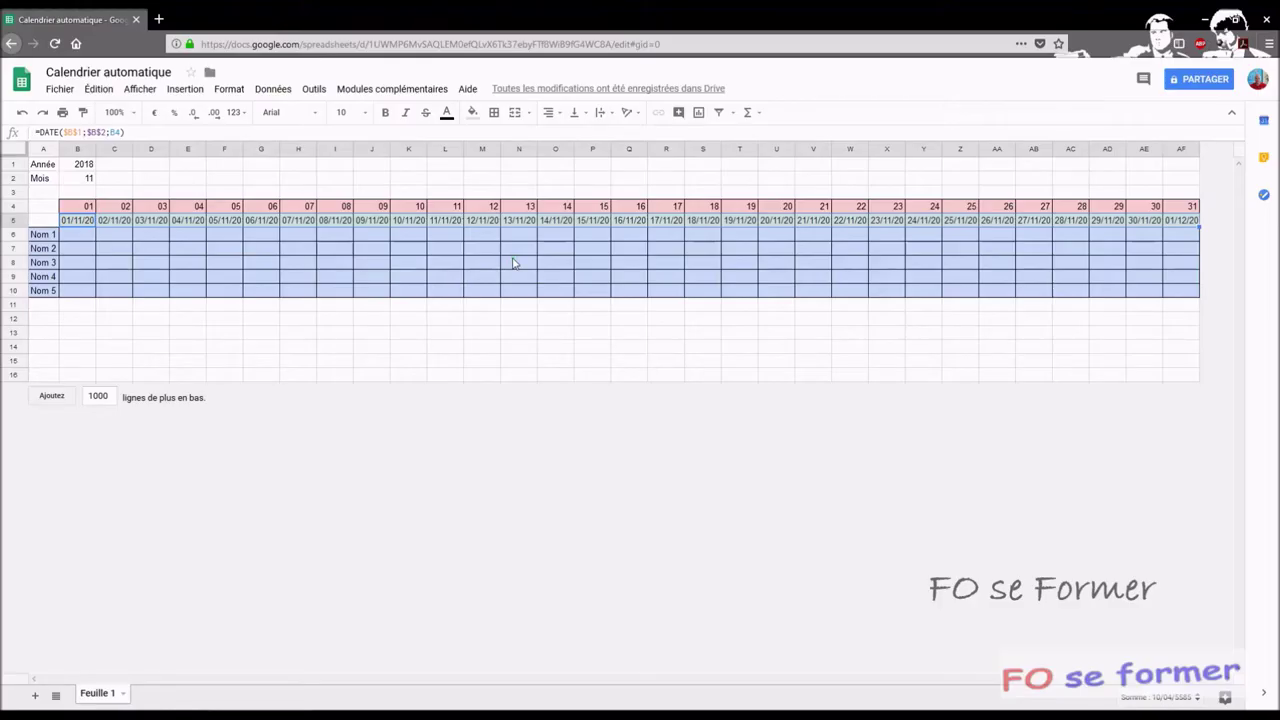
- Apply the custom Jour (mar.) weekday date format to row 5
left_click(233, 92)
mouse_move(250, 112)
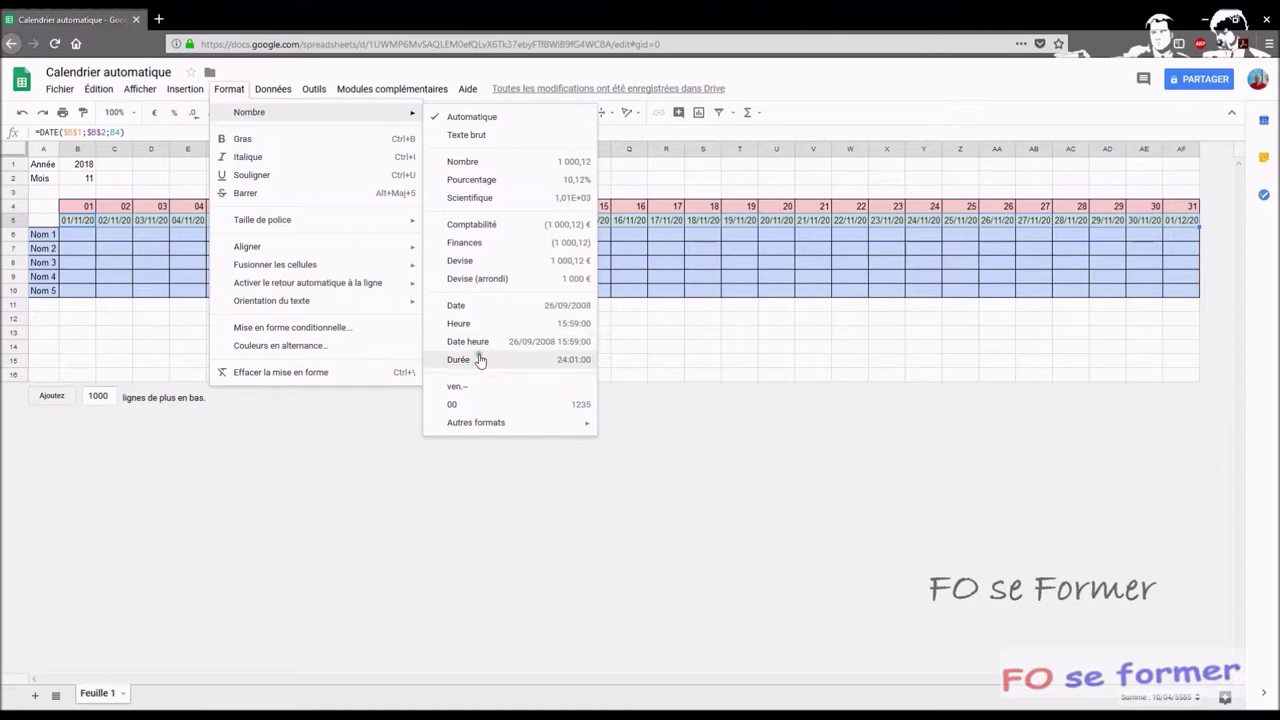
mouse_move(506, 421)
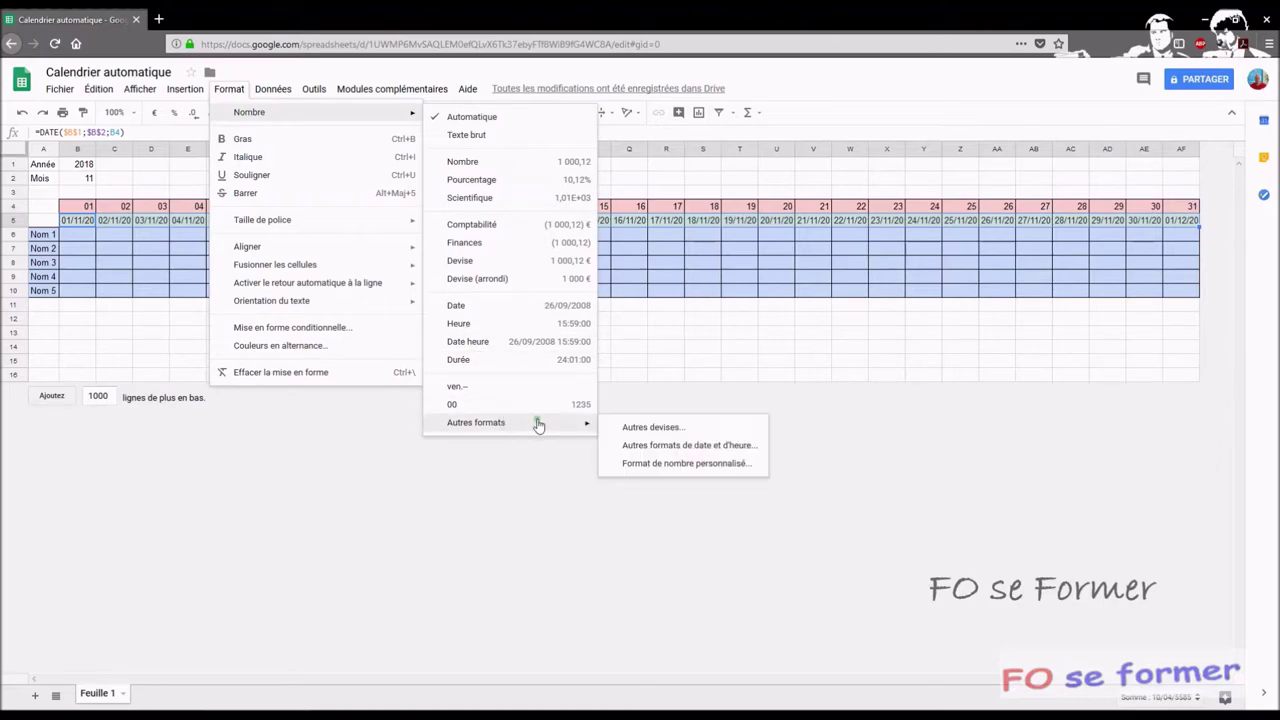
left_click(708, 447)
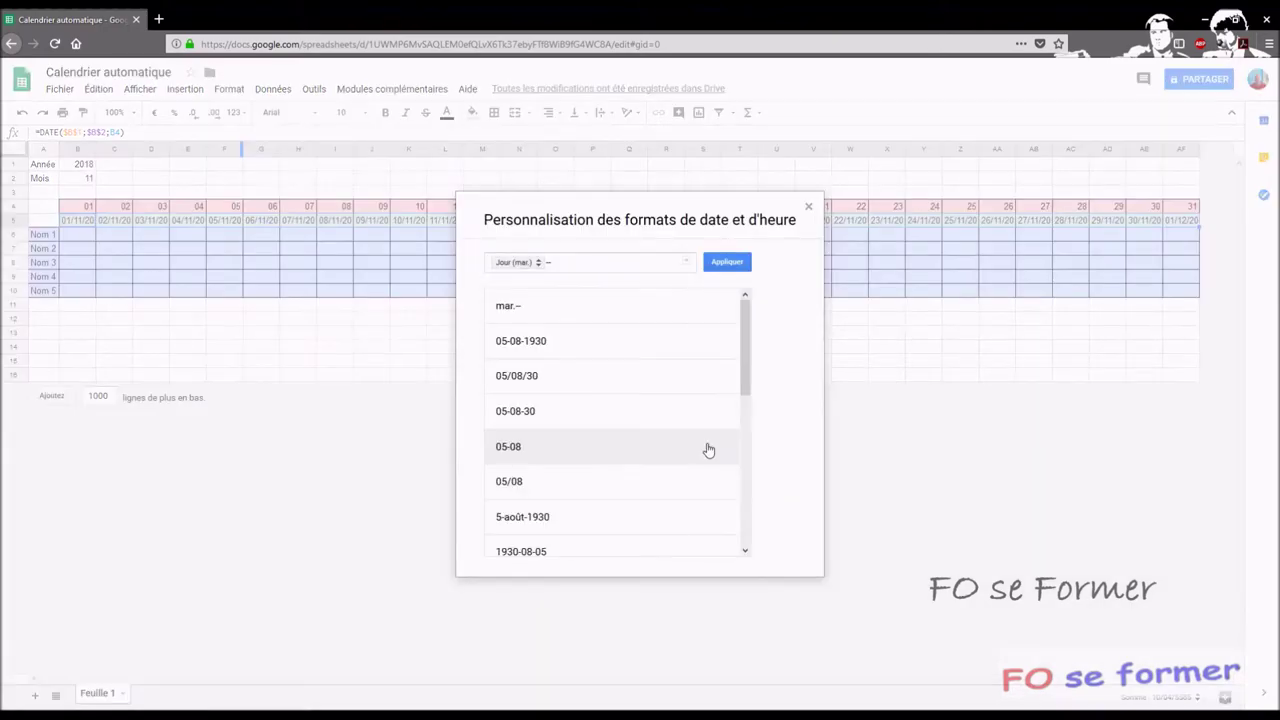
left_click(542, 307)
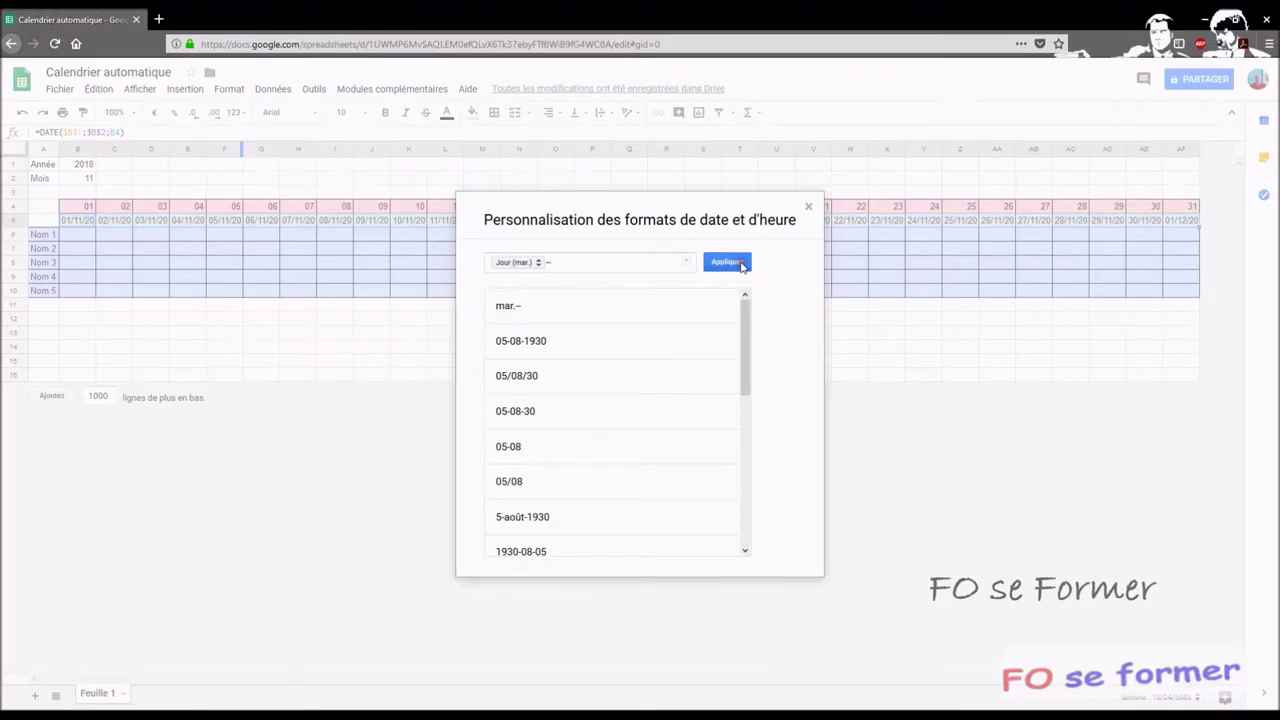
left_click(737, 264)
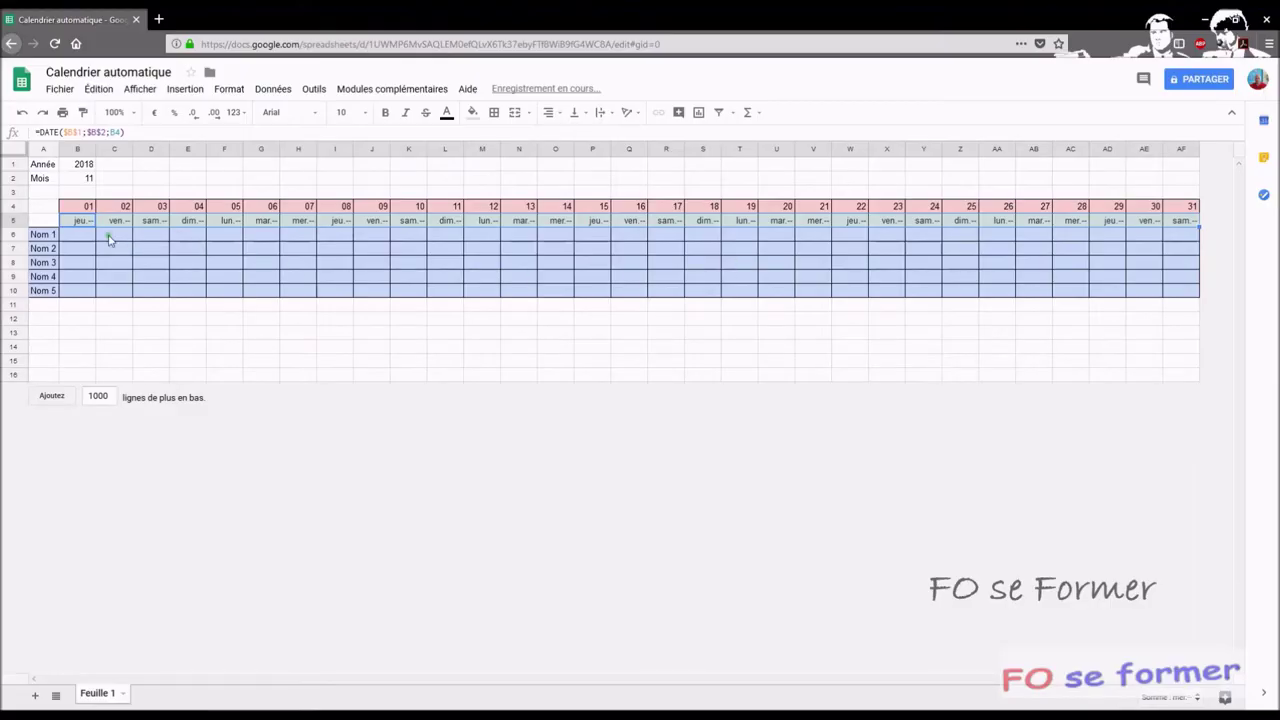
left_click(86, 177)
type("11")
left_click(86, 165)
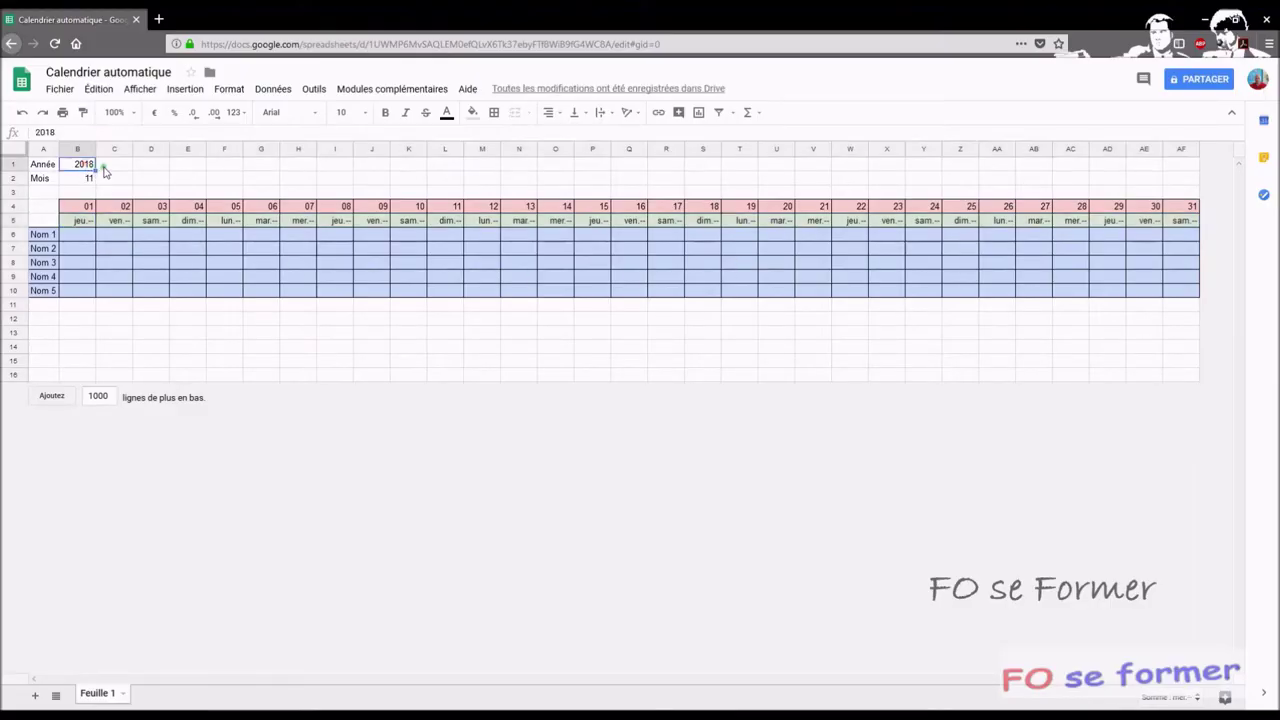
type("20")
type("9")
key("Return")
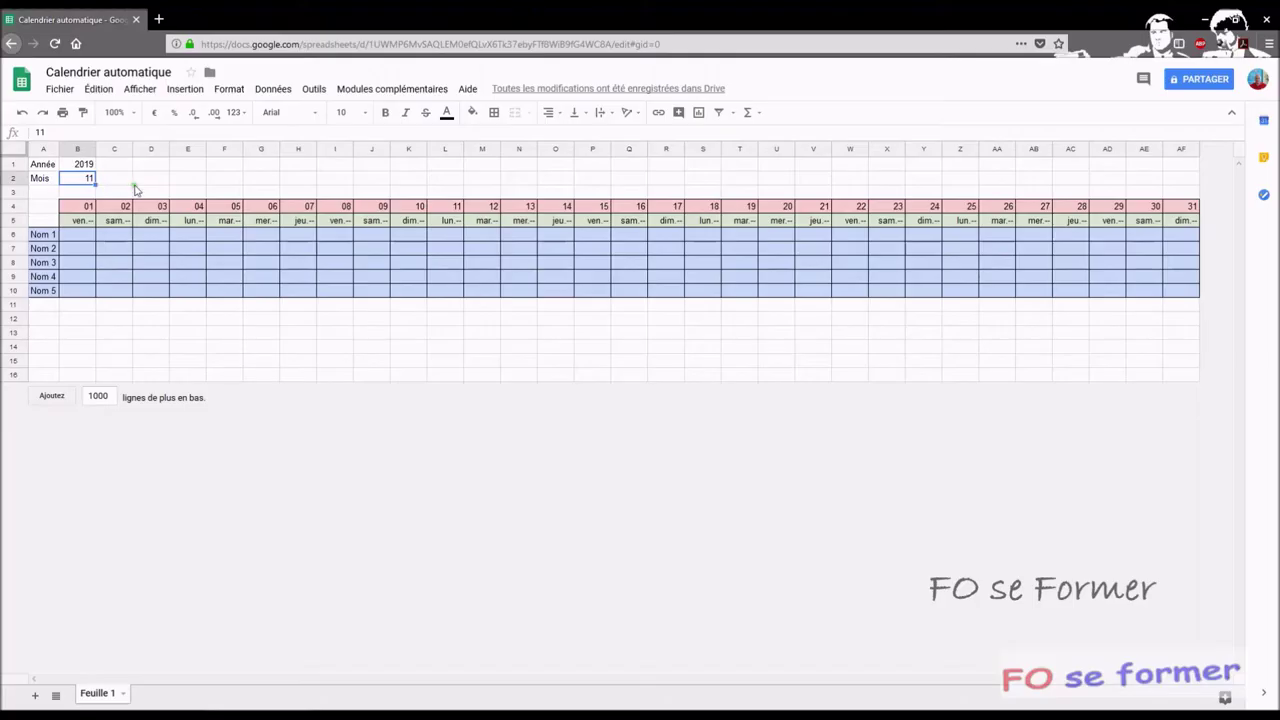
type("01")
key("Return")
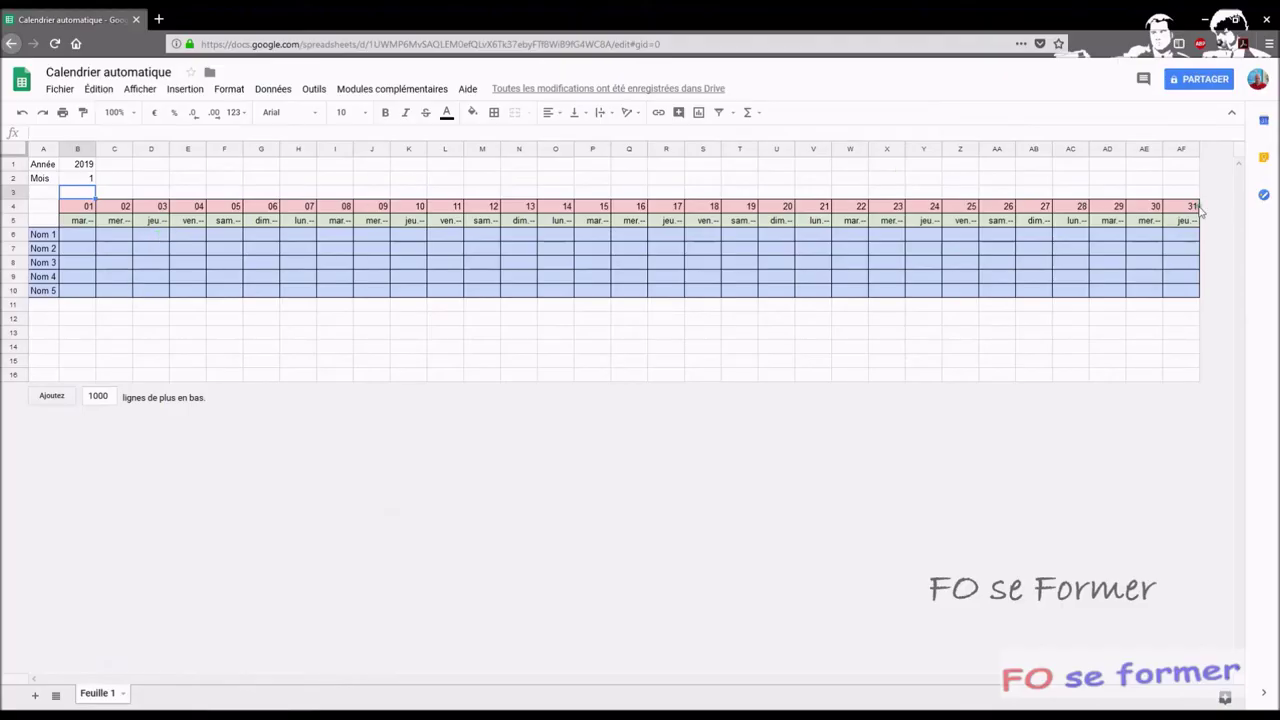
left_click(78, 184)
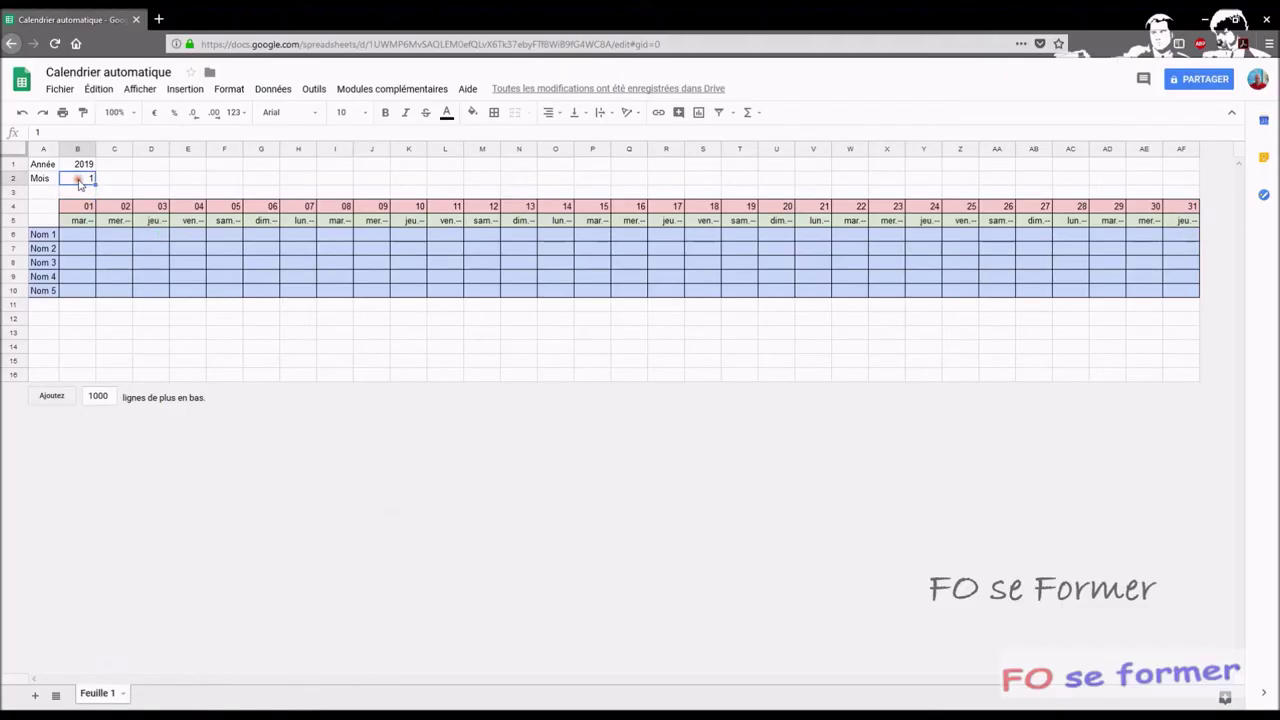
type("2")
key("Return")
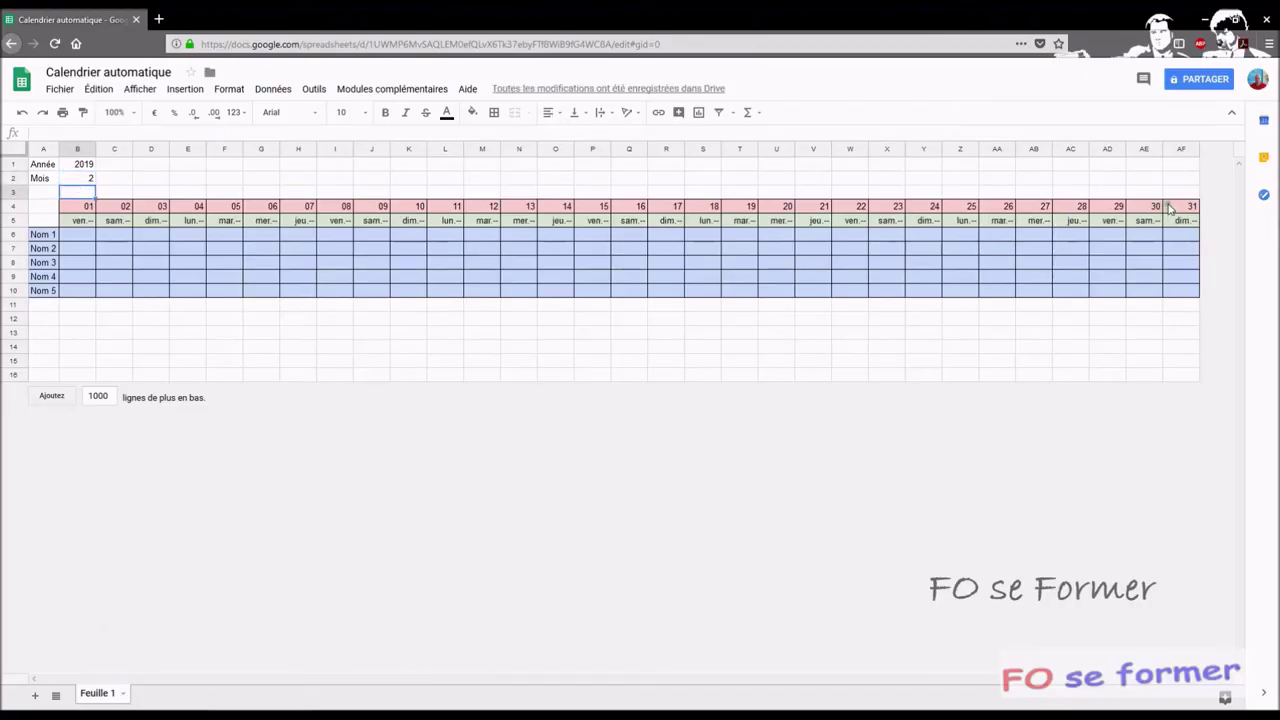
left_click(90, 164)
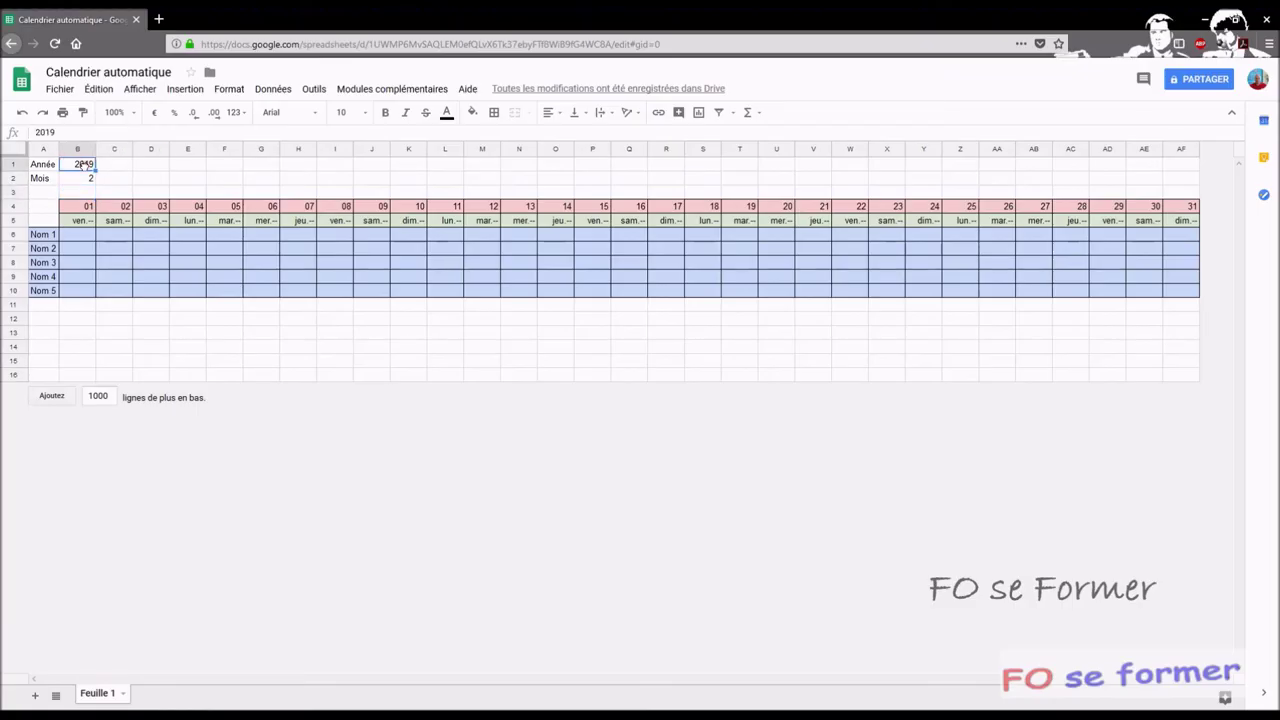
type("2018")
key("Return")
type("11")
key("Return")
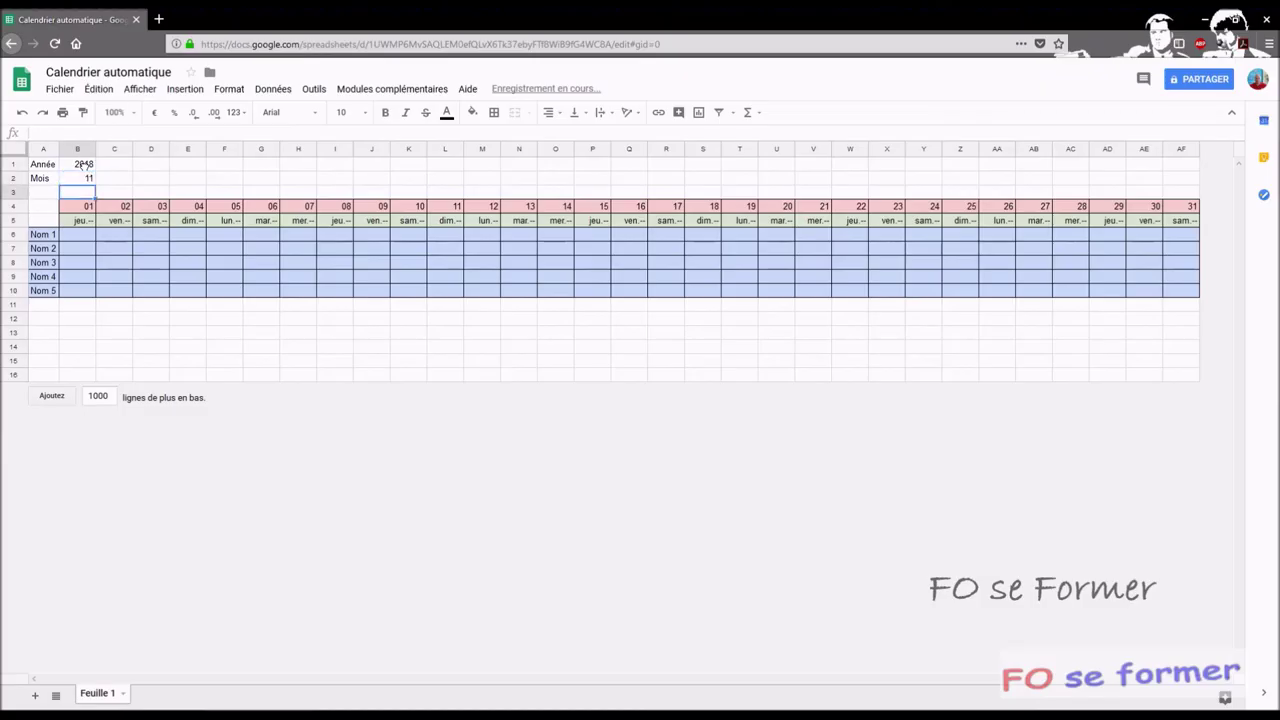